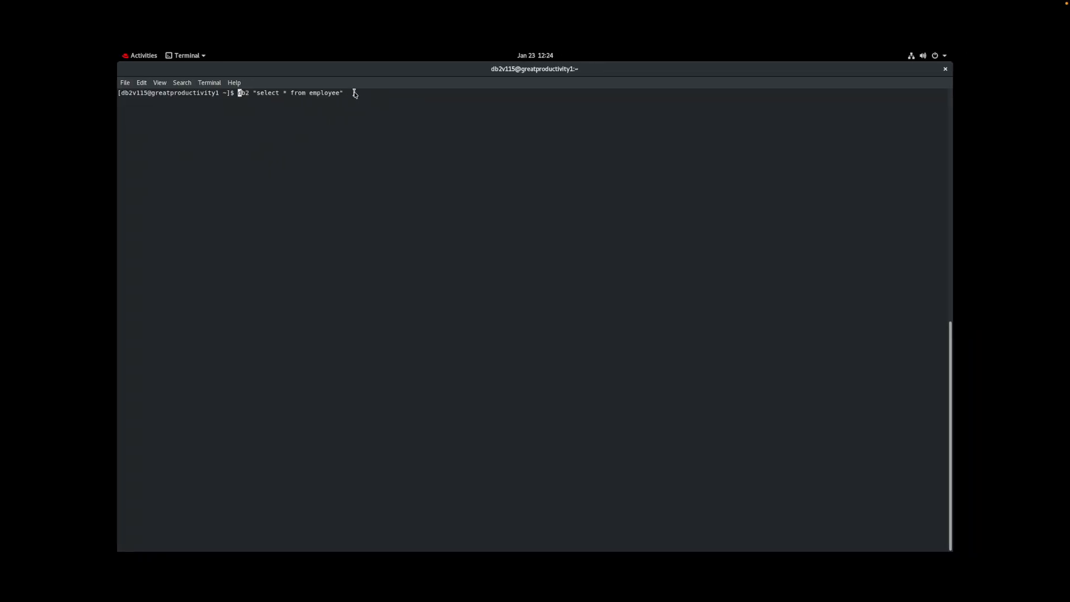
Query the source employee table in Db2 and the target icedemo1 Iceberg table, then open it in Data manager
key(Return)
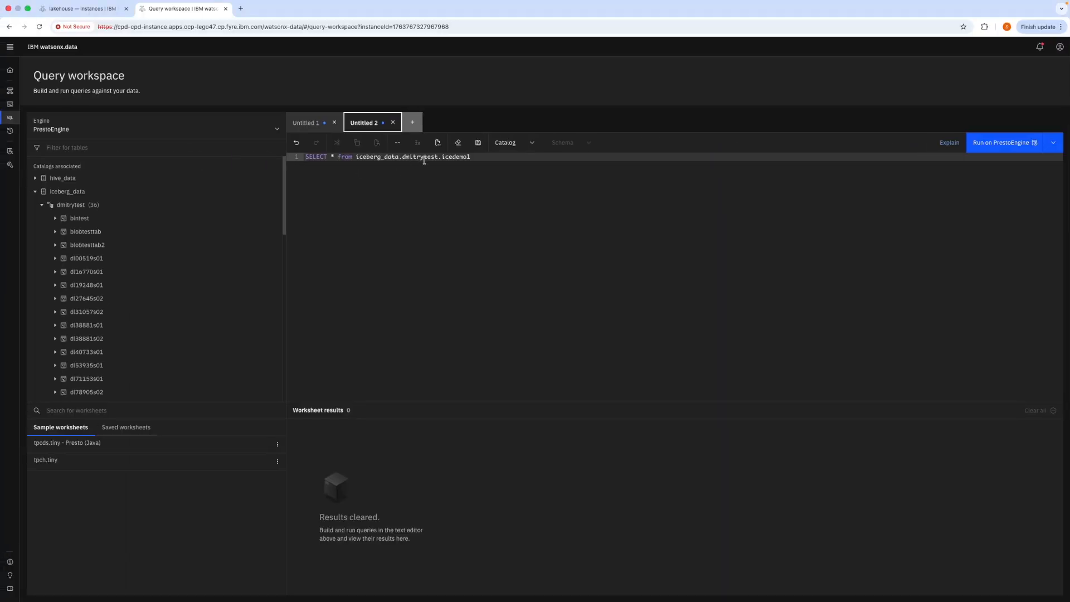
click(988, 144)
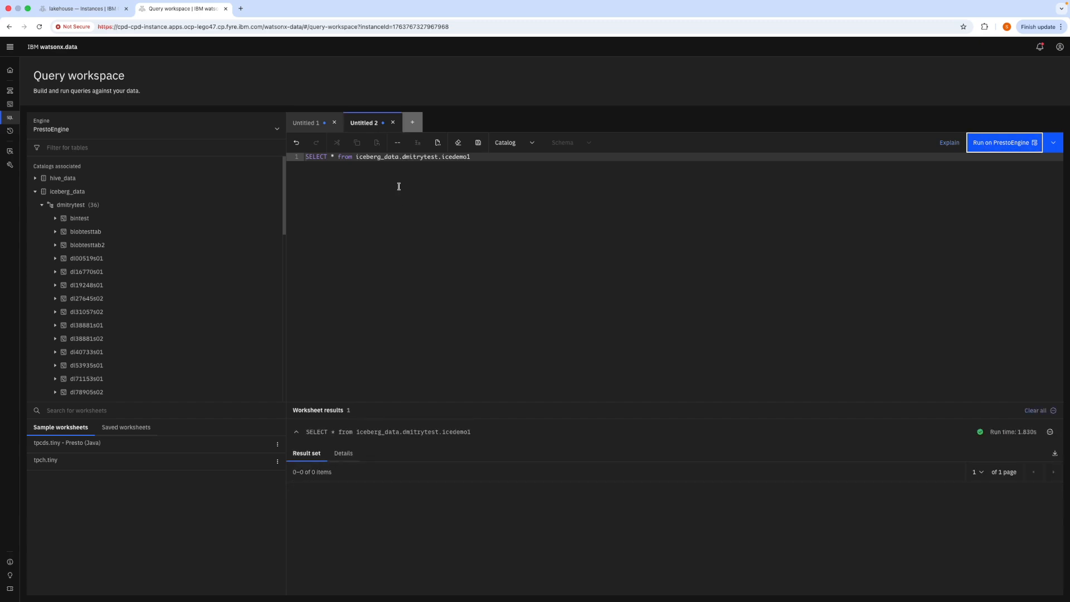
click(39, 104)
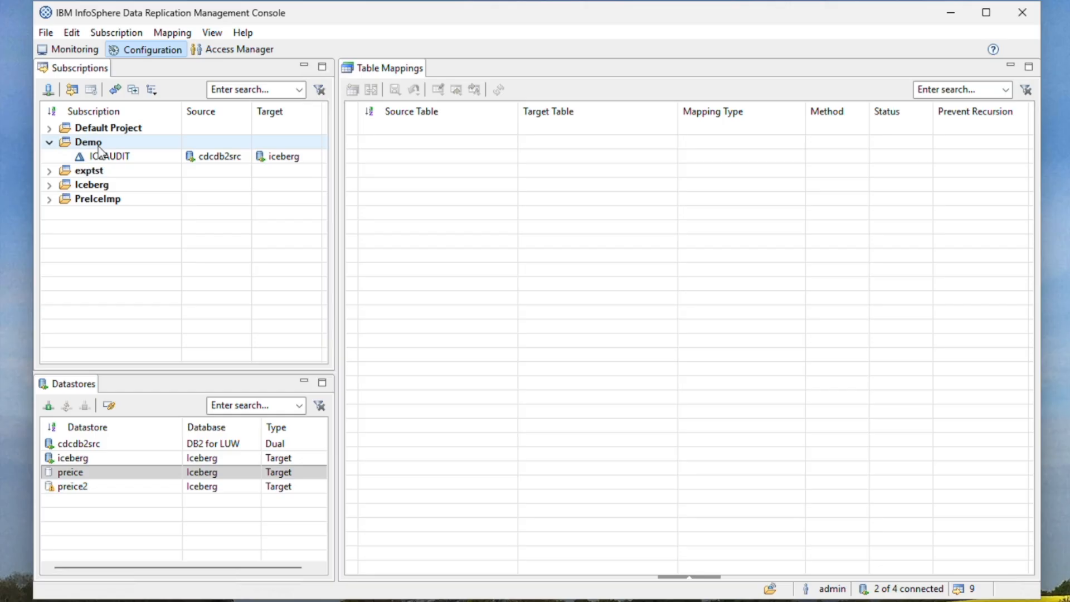
Create a new subscription named IceDem1 in the Demo project with source cdcdb2src and target iceberg
click(99, 147)
right_click(99, 147)
click(163, 157)
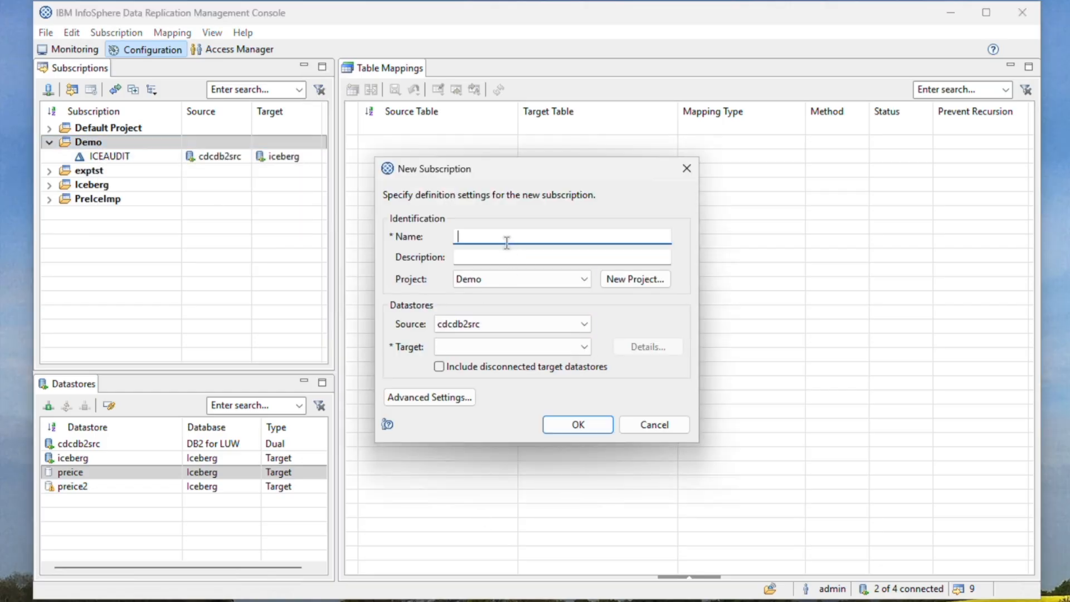
text(IceDem1)
click(546, 346)
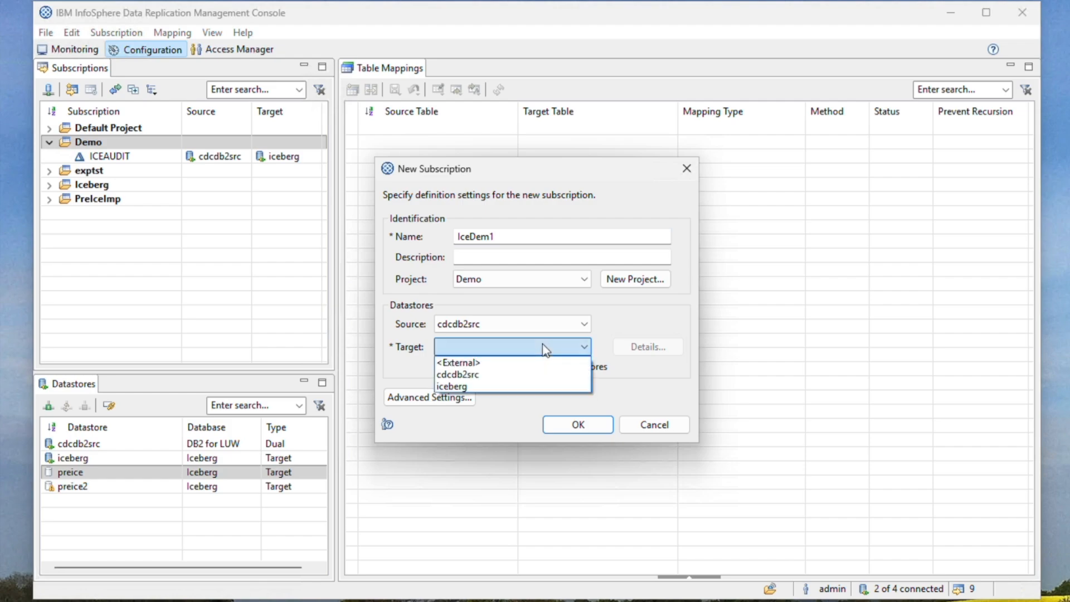
click(513, 386)
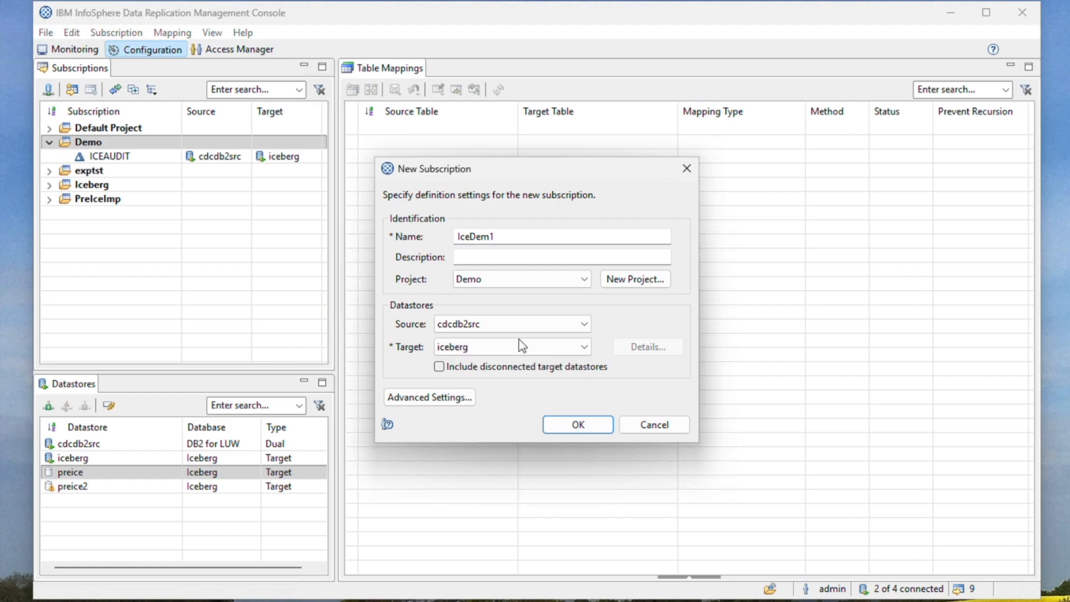
click(560, 420)
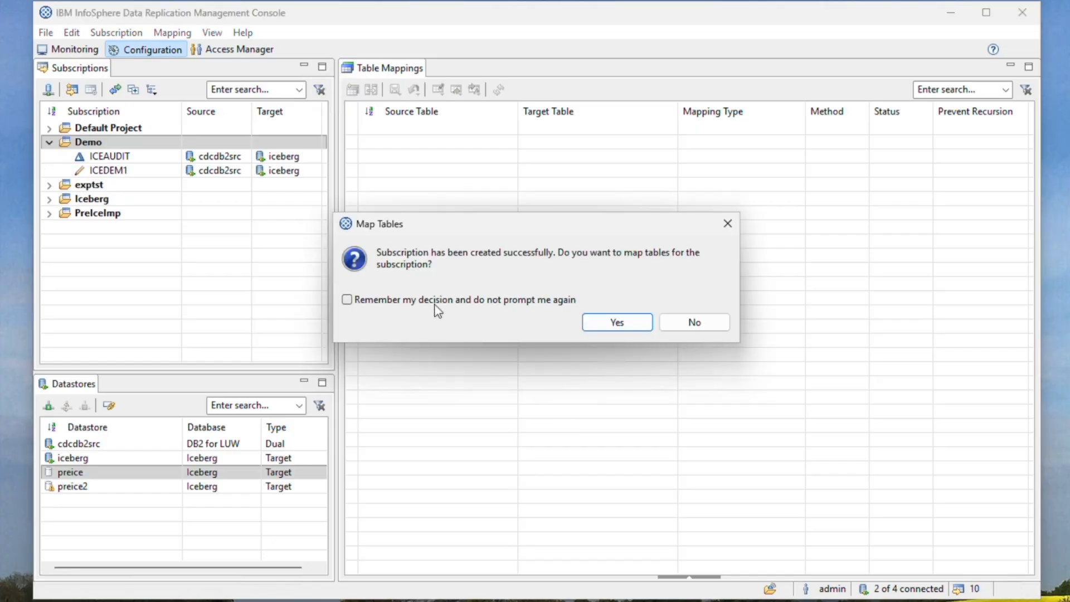
Map tables for the subscription using Standard one-to-one mappings, selecting DB2V115.EMPLOYEE as the source table
click(630, 326)
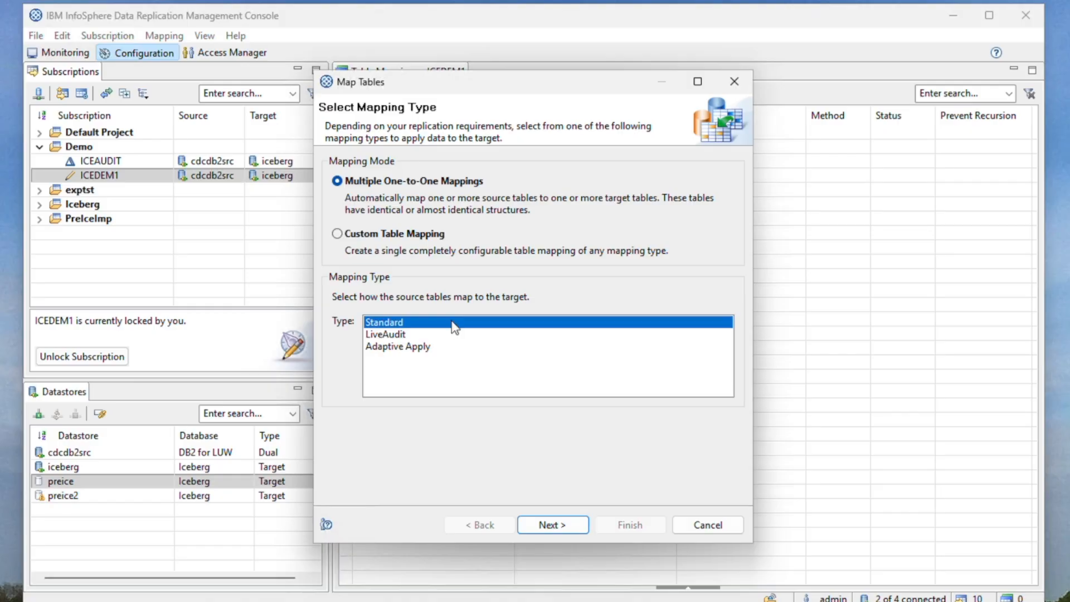
click(540, 526)
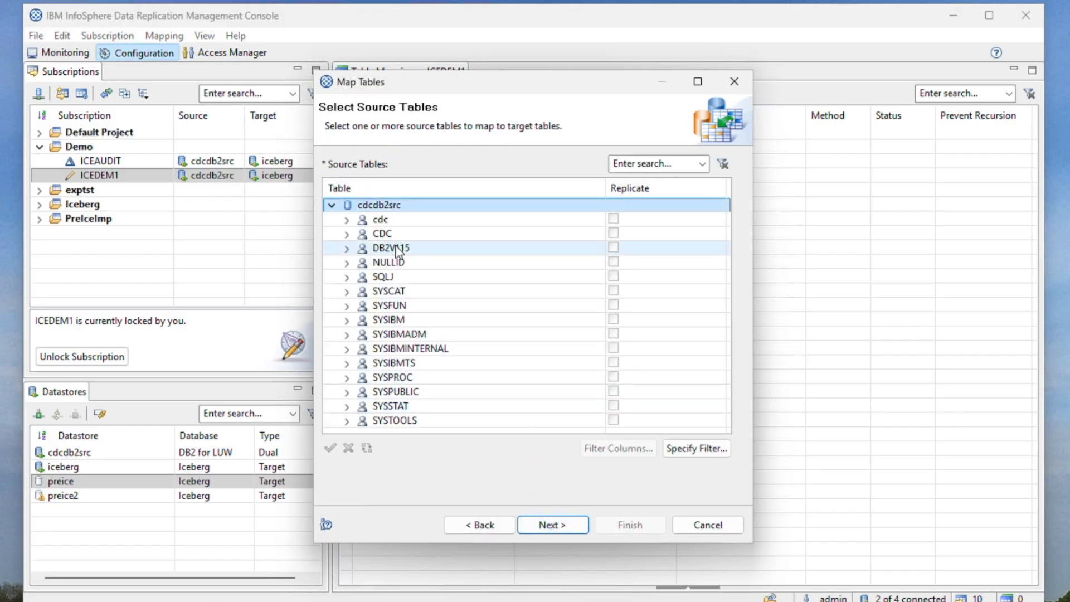
click(347, 248)
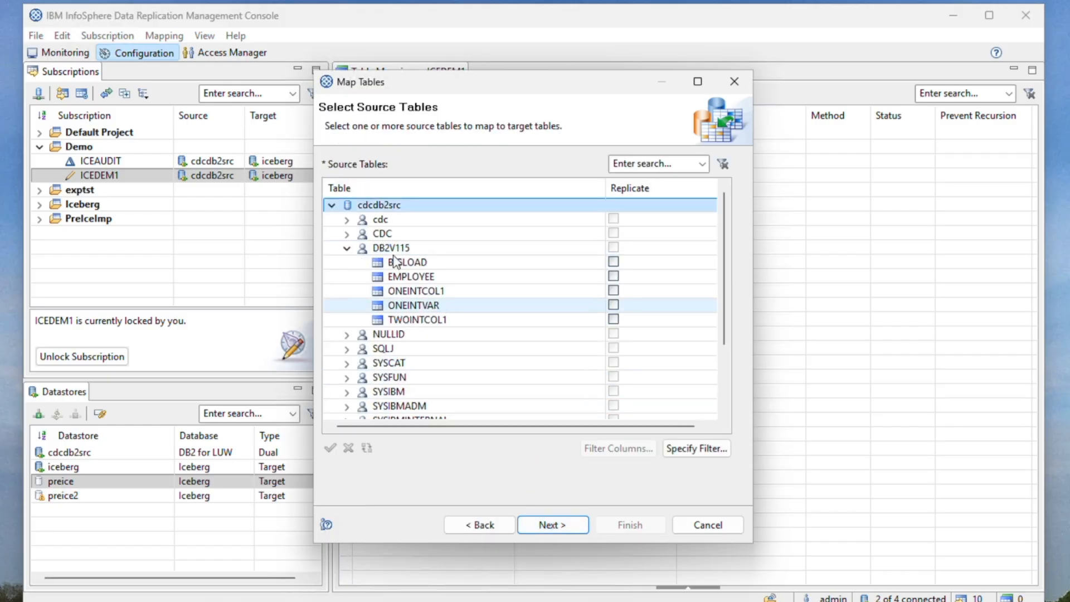
click(614, 276)
click(550, 525)
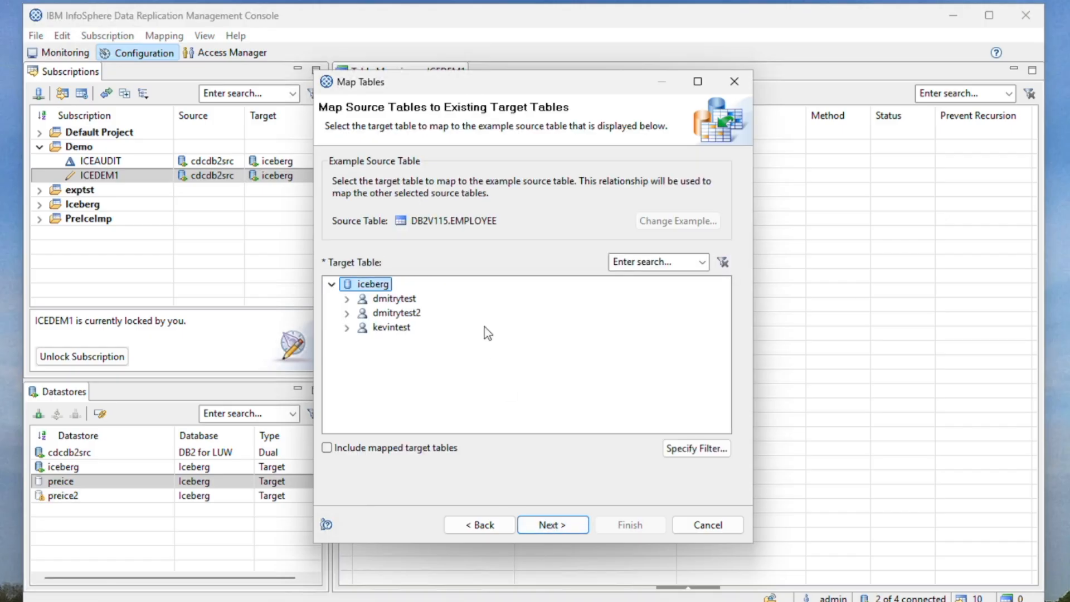
Map the source to the existing dmitrytest.icedemo1 target table with Mirror replication and finish the wizard
click(346, 298)
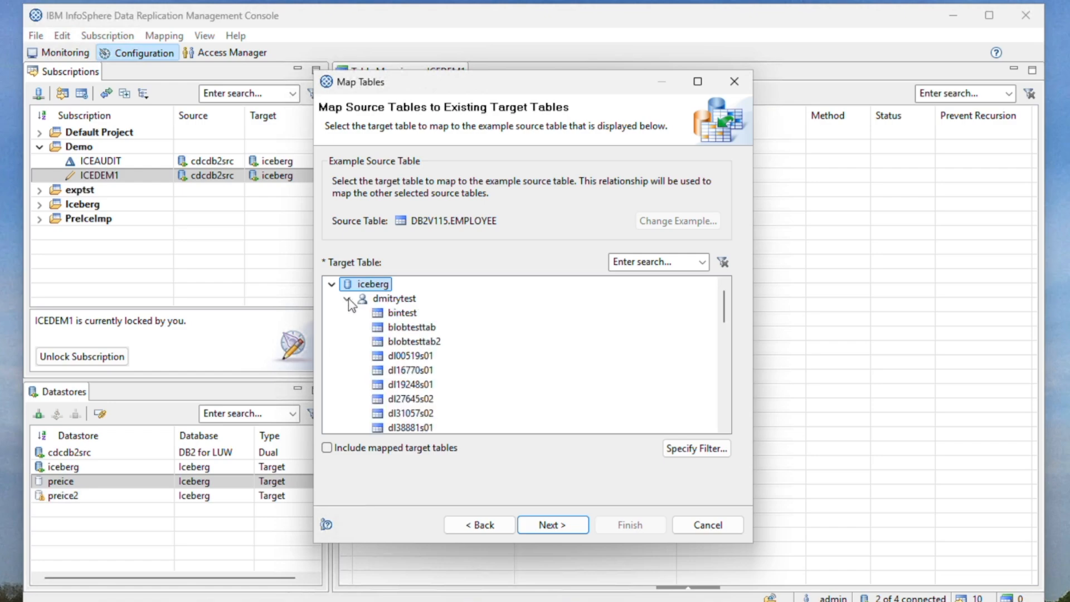
scroll(422, 351, down, 5)
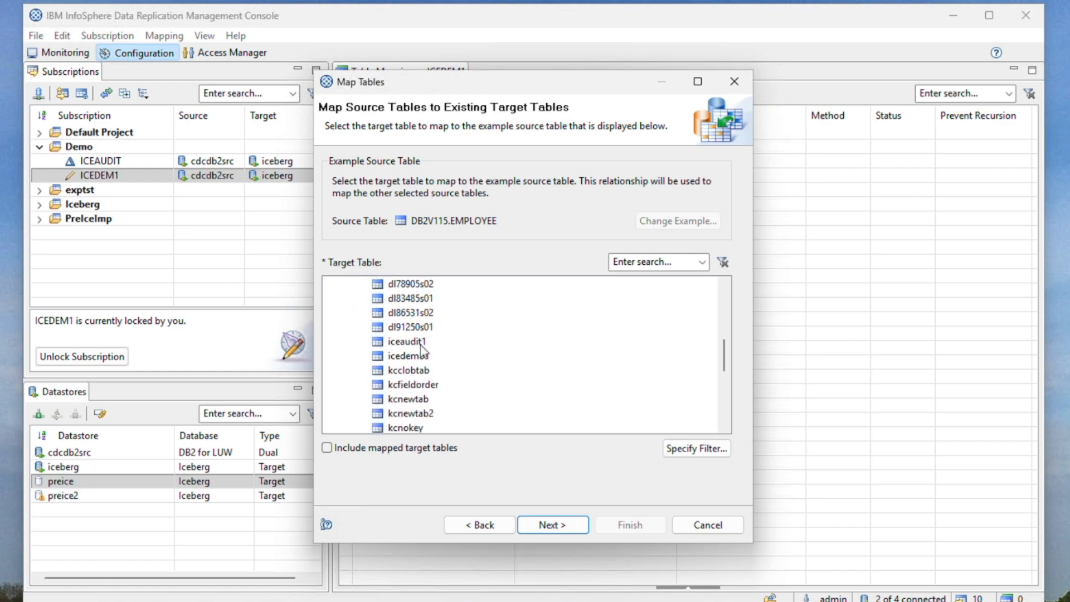
click(422, 355)
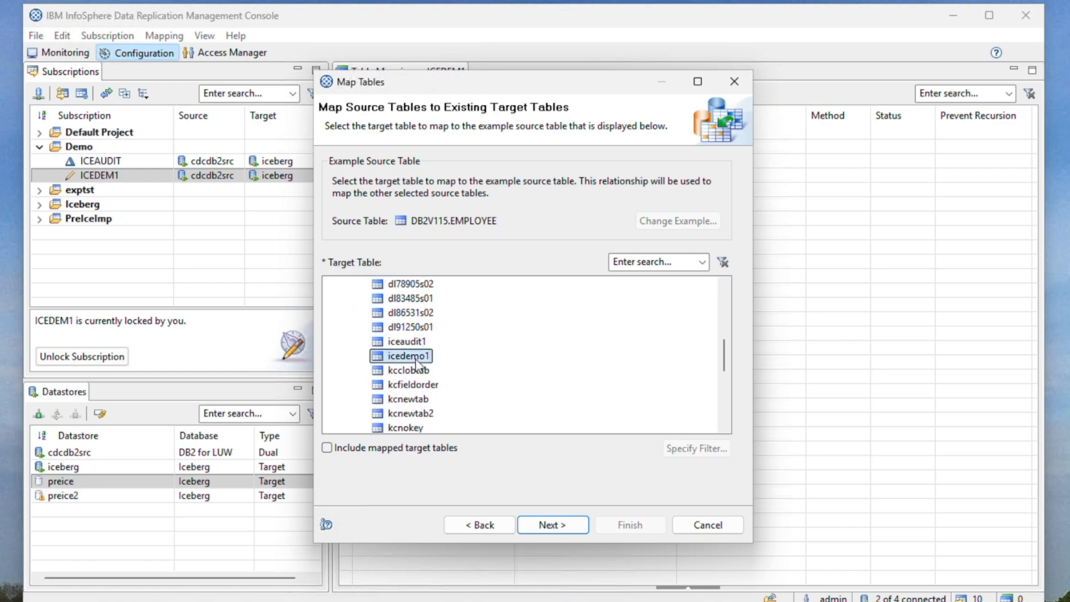
click(565, 527)
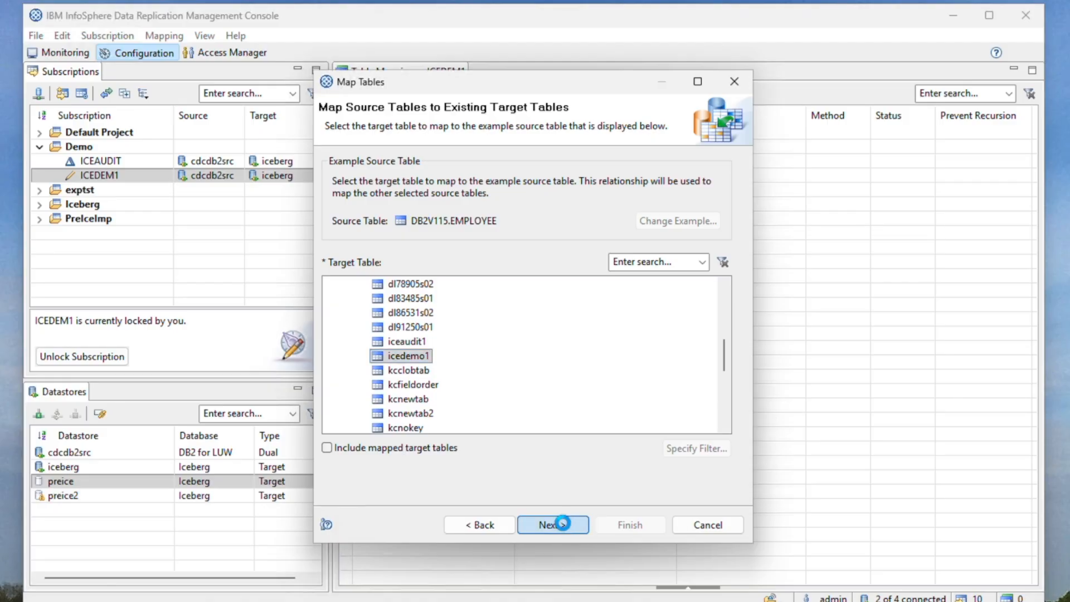
click(558, 526)
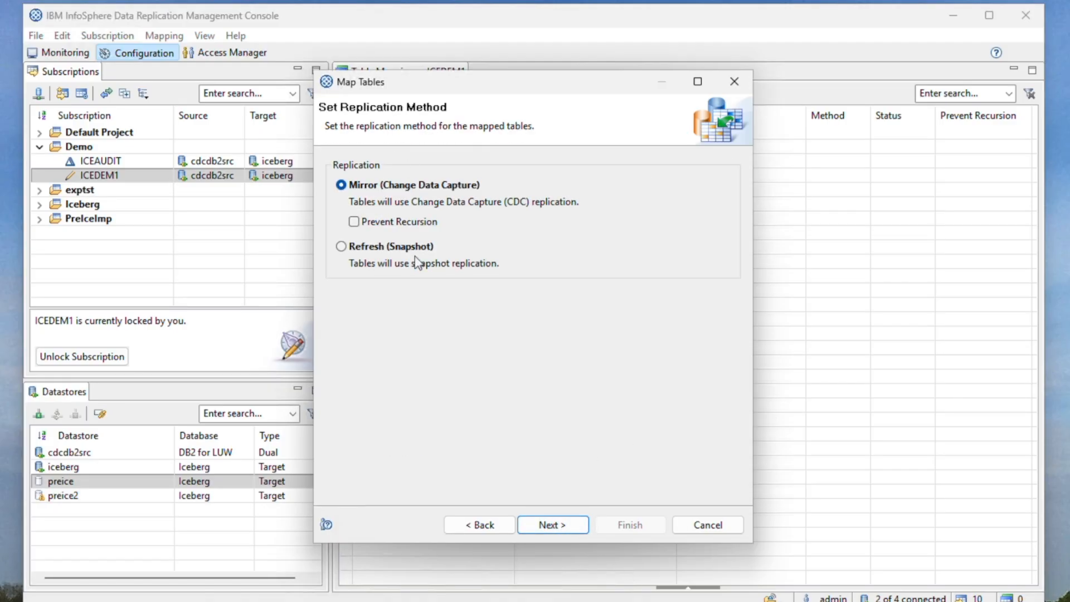
click(552, 526)
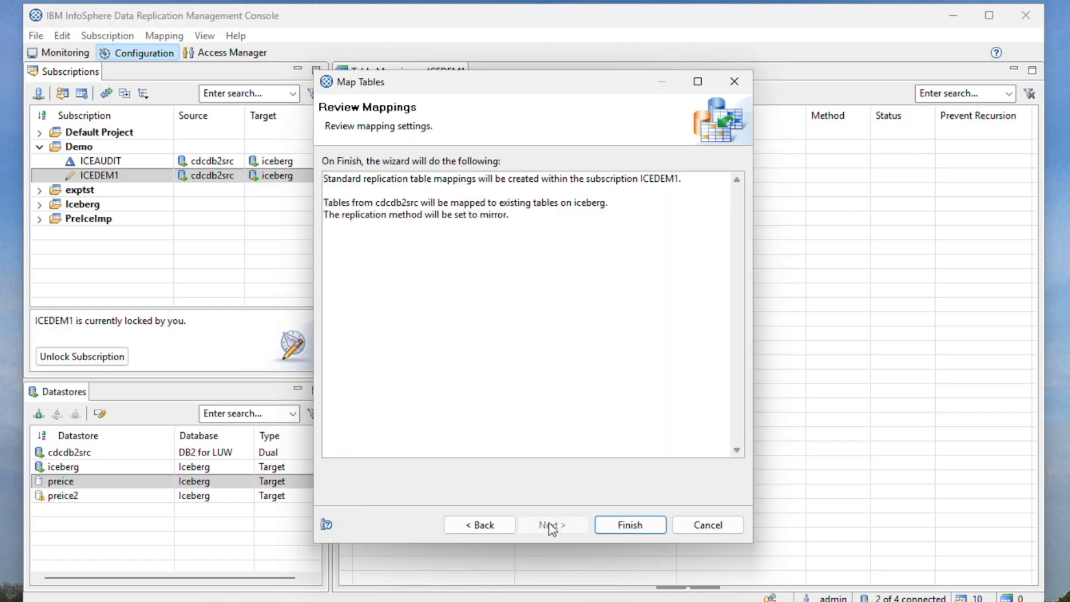
click(629, 525)
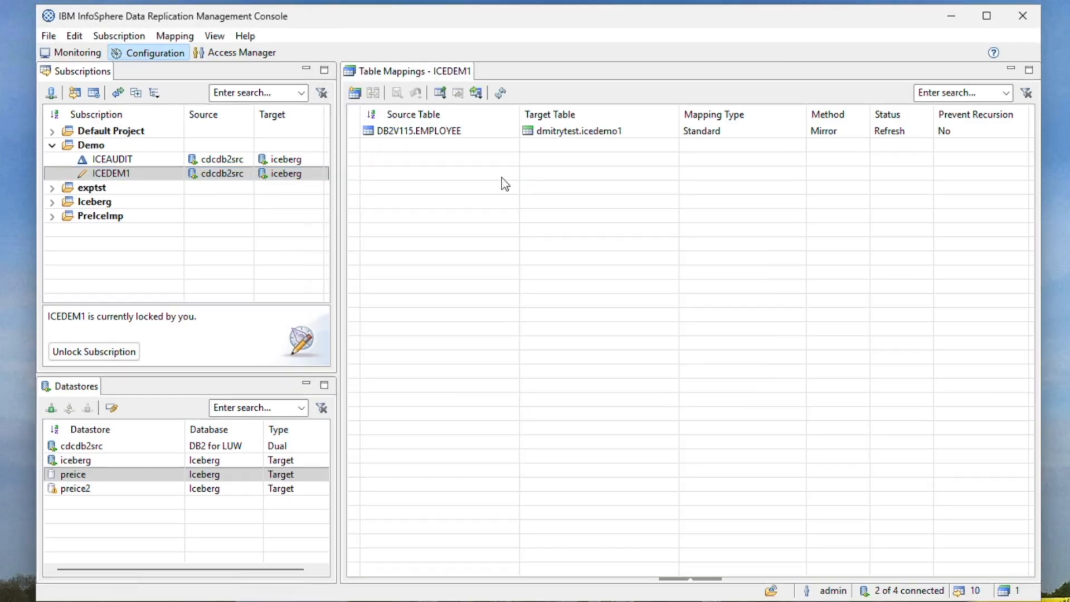
Open the EMPLOYEE table mapping's column mappings and map the &TIMSTAMP journal field to the timestamp column
double_click(467, 129)
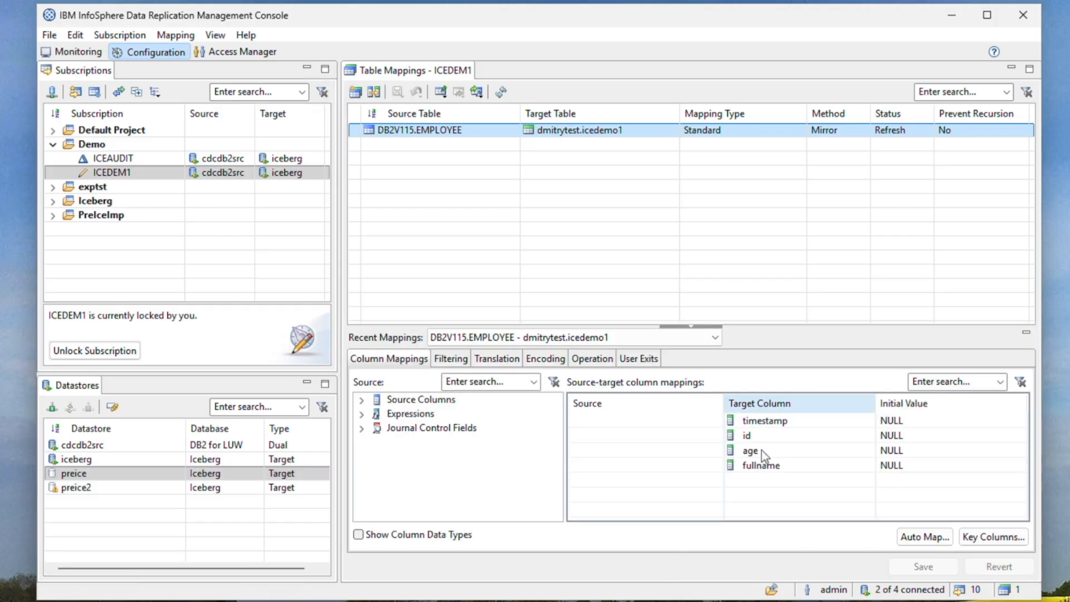
click(647, 427)
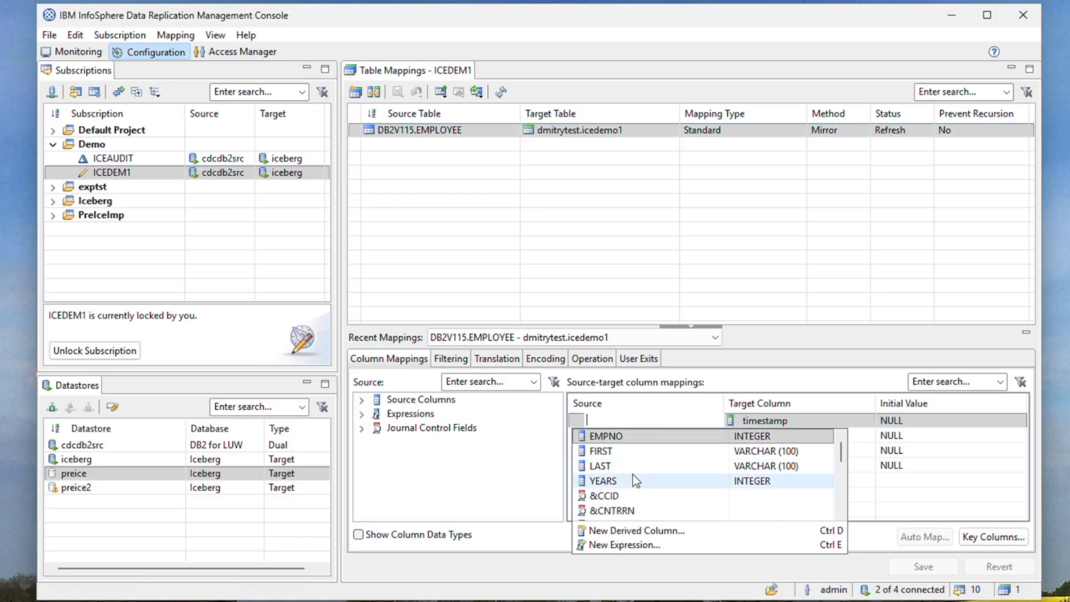
scroll(631, 495, down, 5)
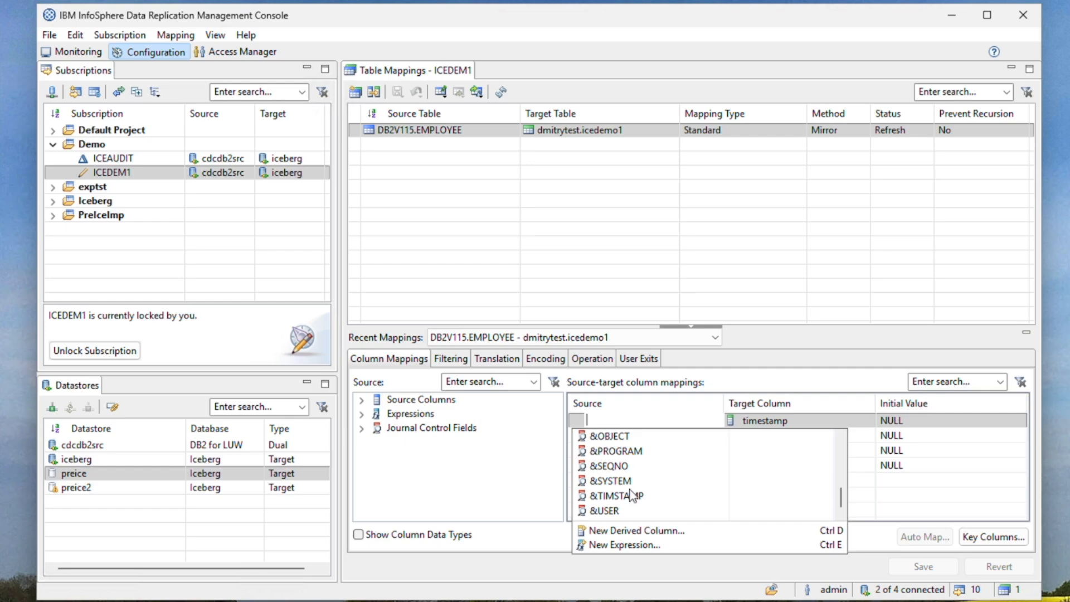
click(632, 495)
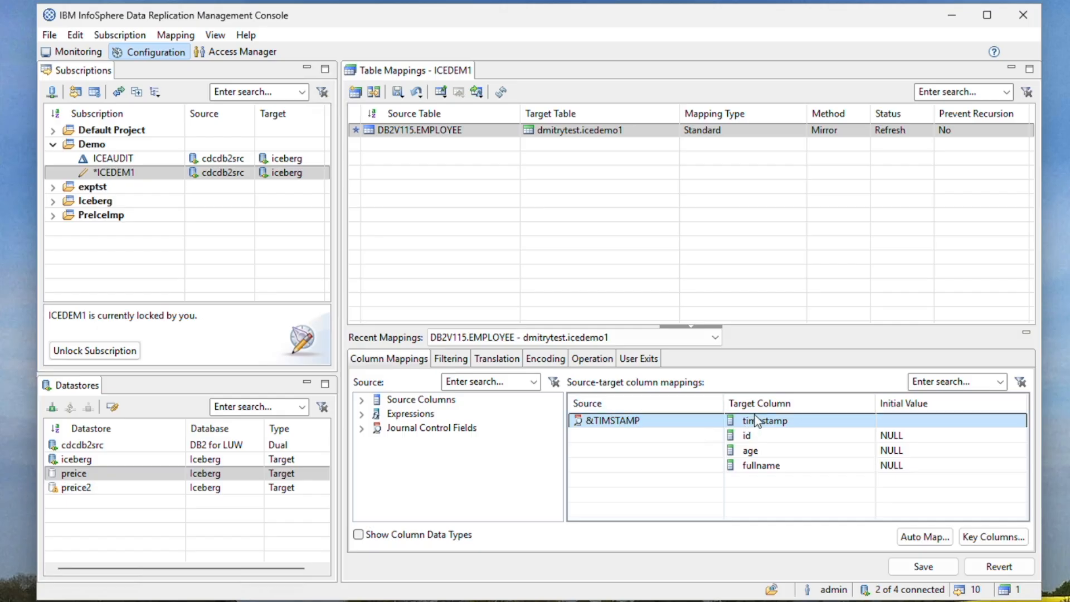
Map source column EMPNO to the id column and YEARS to the age column
click(633, 435)
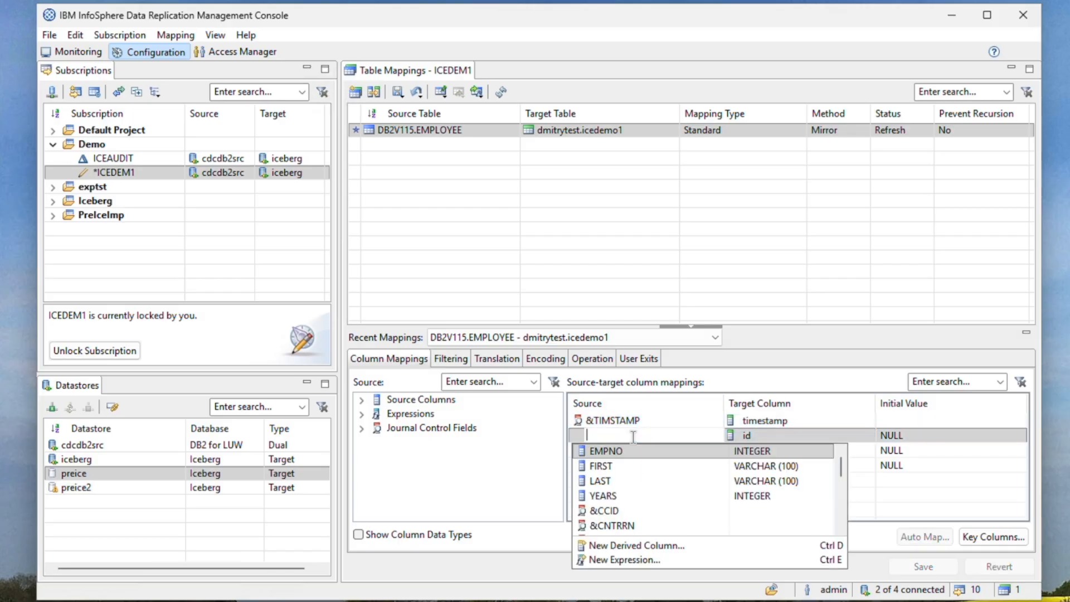
key(Escape)
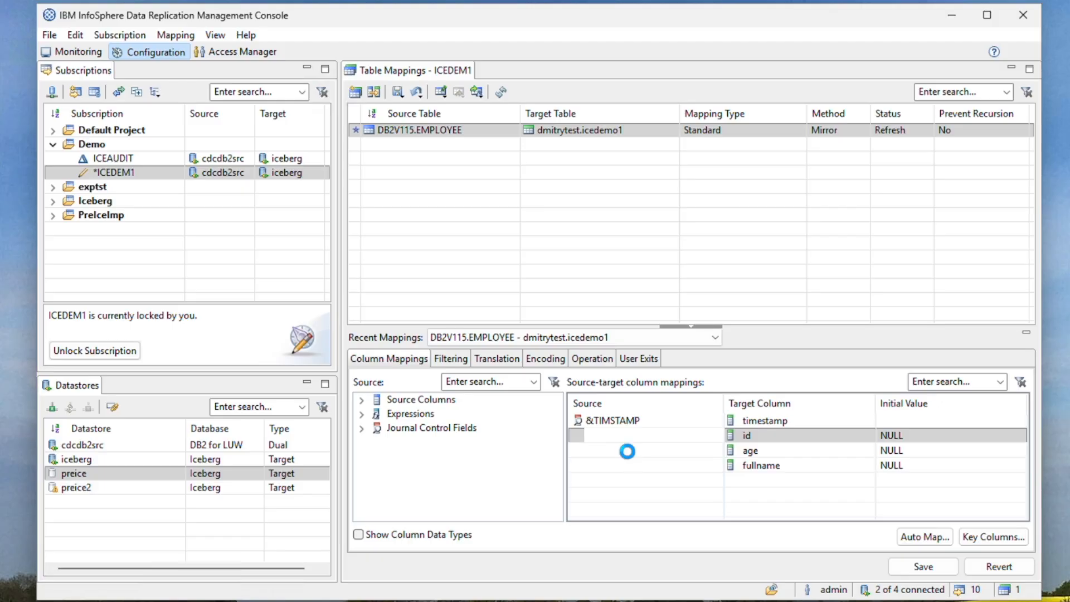
click(627, 451)
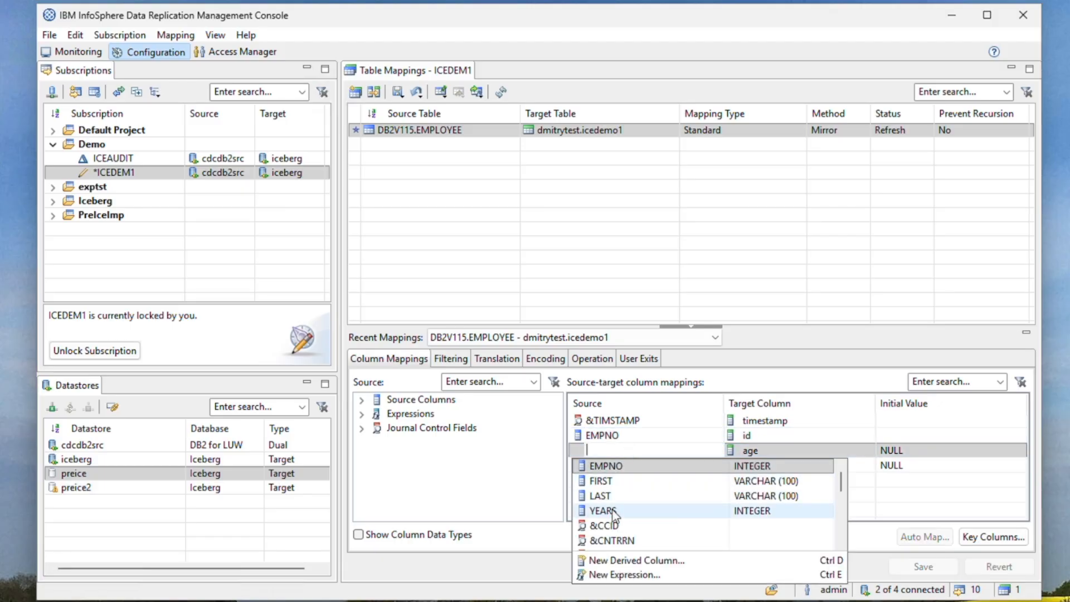
click(602, 511)
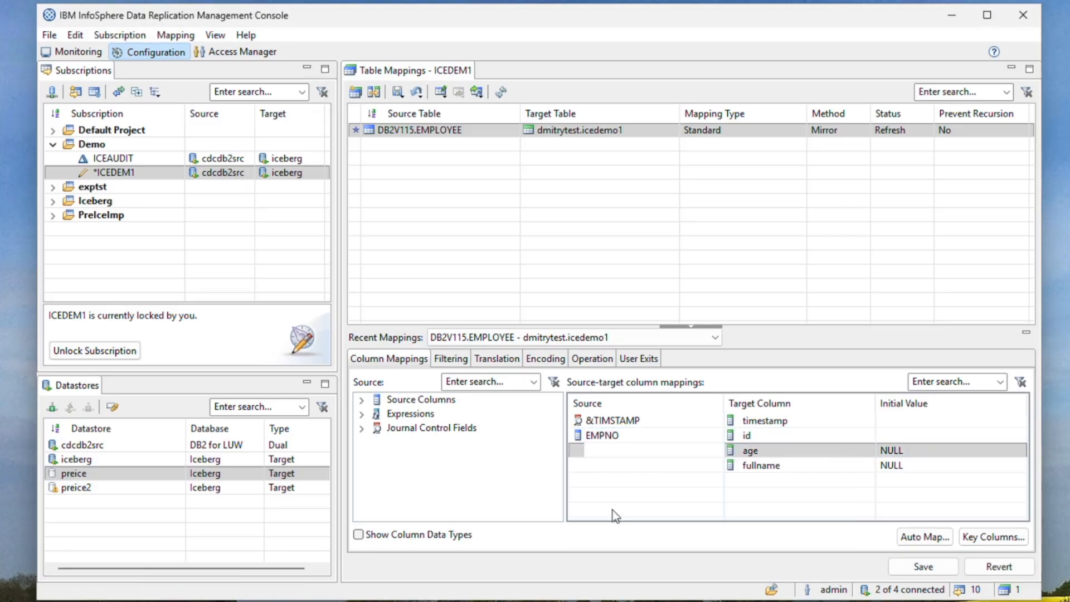
Create a new expression for the fullname column and insert the %CONCAT column function
click(628, 467)
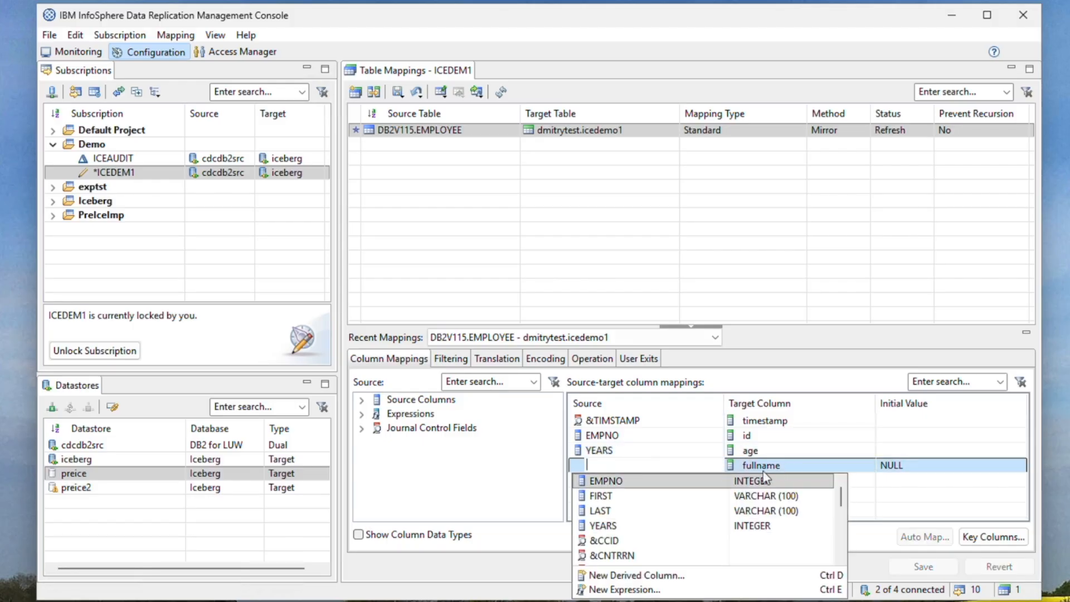
click(652, 590)
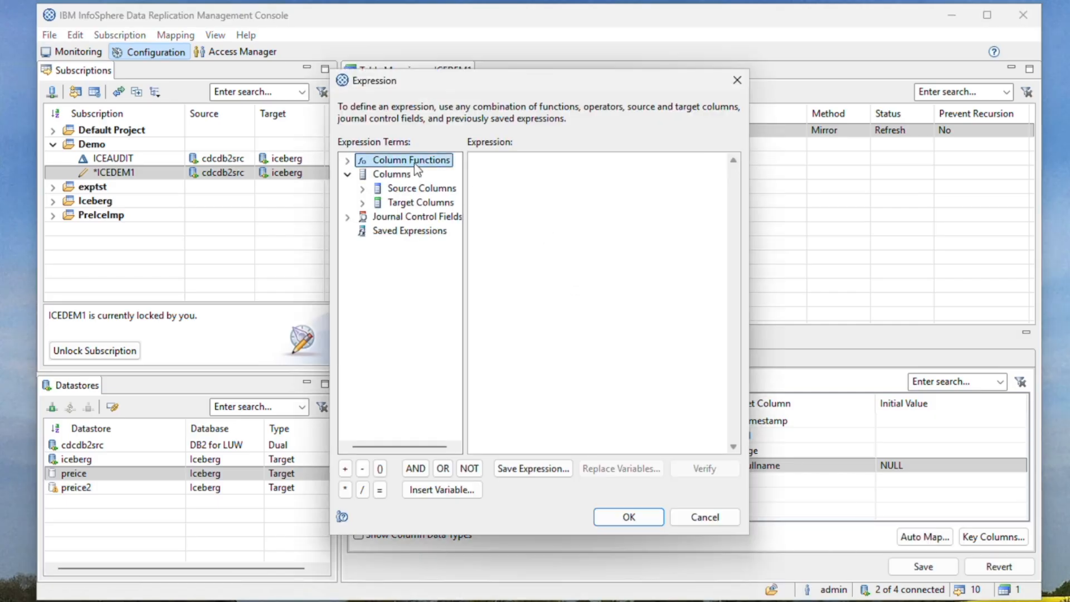
click(347, 162)
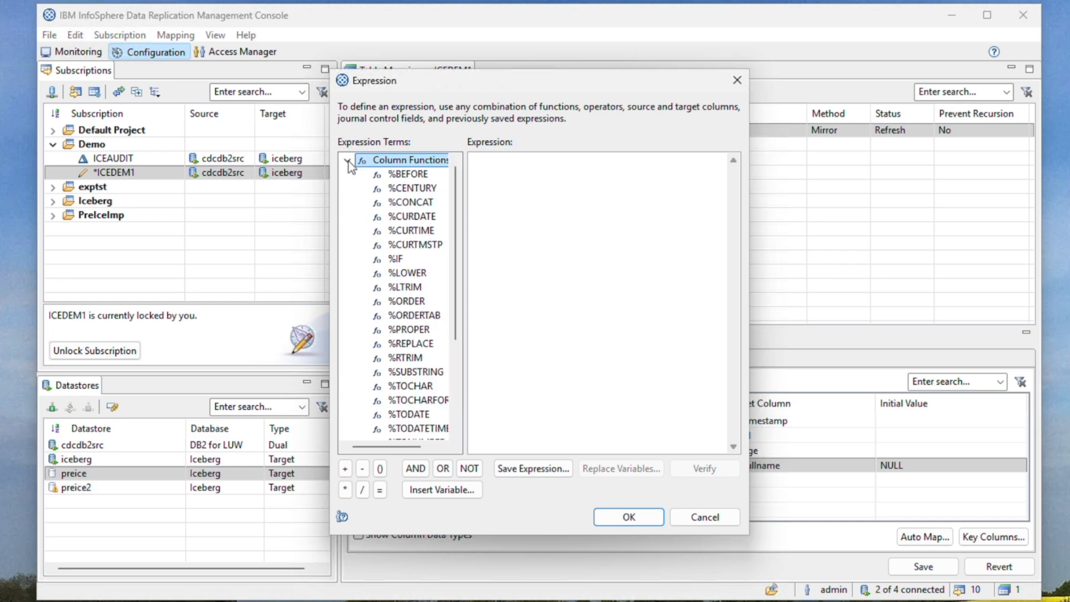
double_click(401, 203)
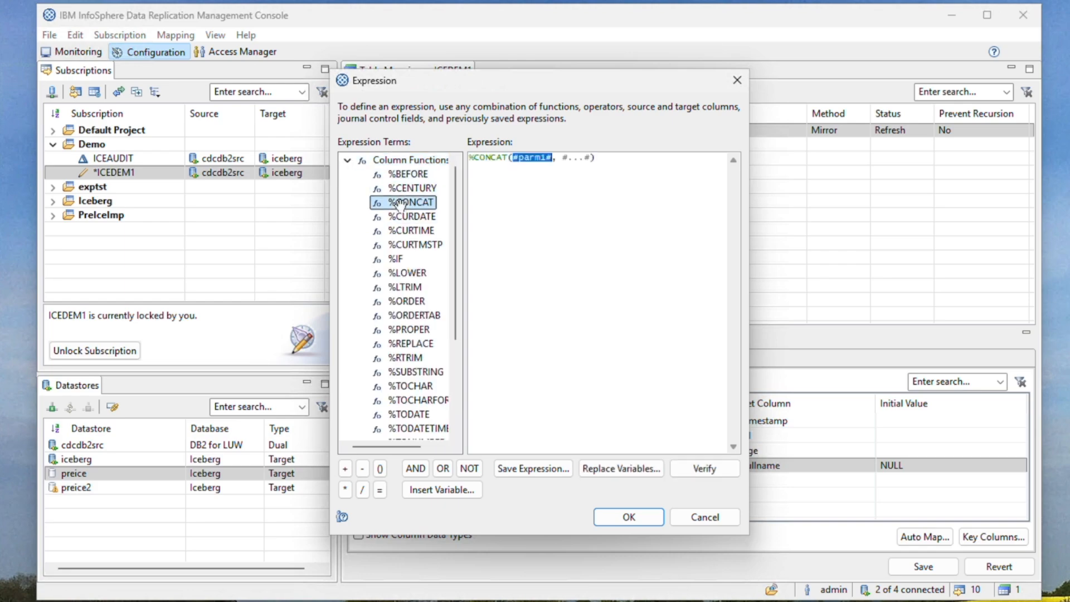
Nest a second %CONCAT call as the first parameter of the outer %CONCAT expression
click(507, 157)
drag(508, 155, 451, 157)
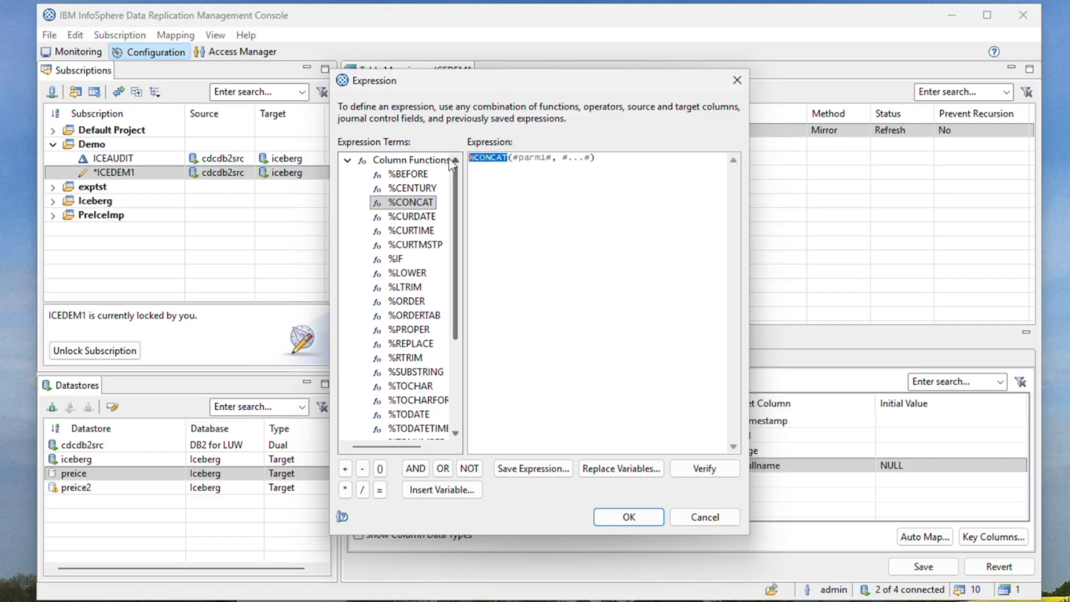
shift+click(609, 157)
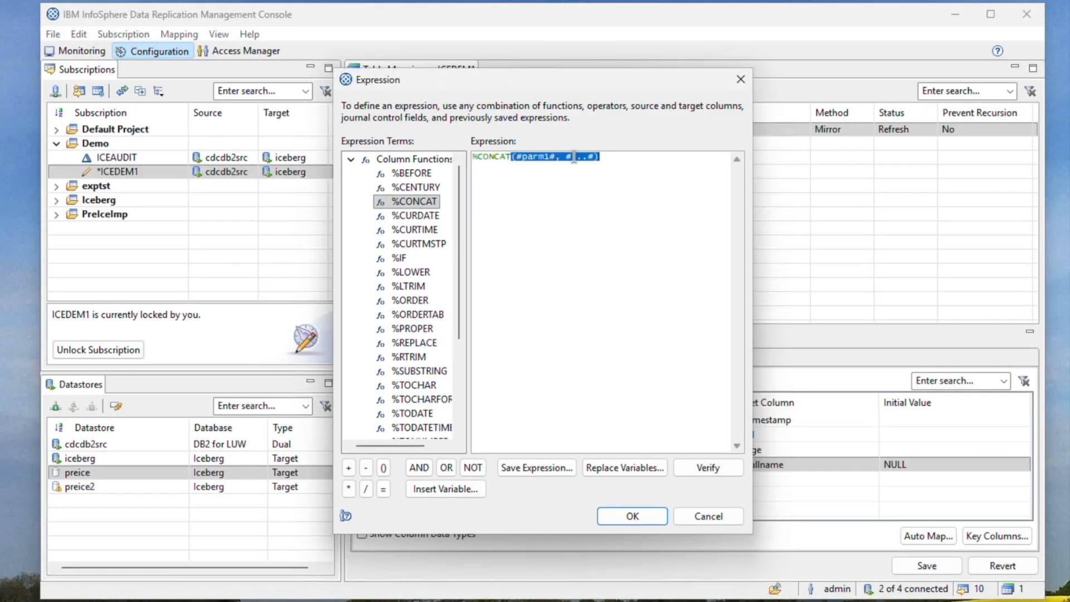
click(474, 157)
shift+click(619, 157)
key(ctrl+c)
double_click(545, 158)
key(ctrl+v)
double_click(574, 158)
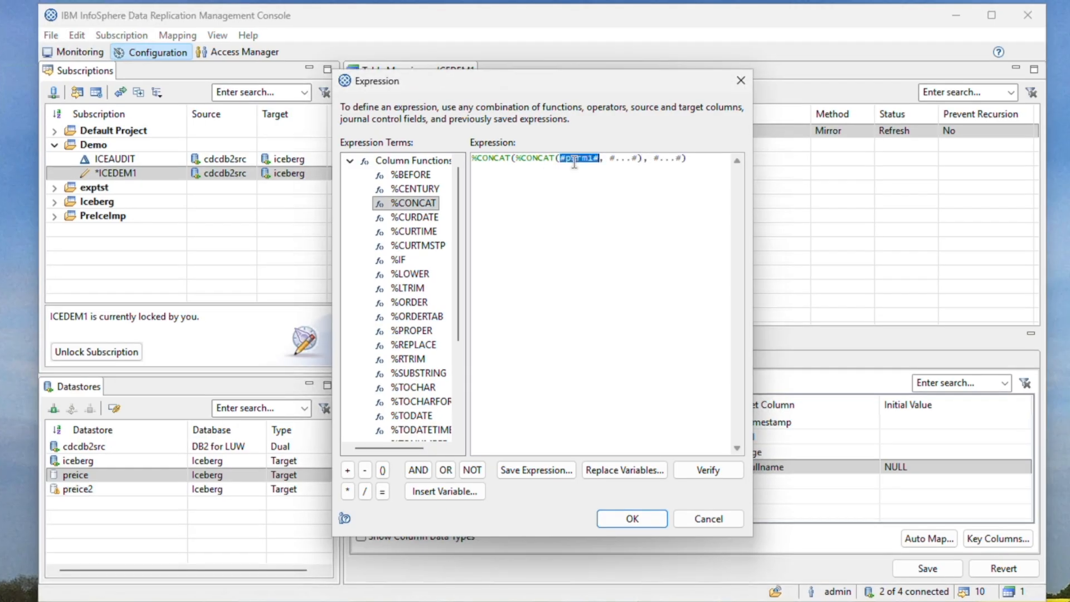
Insert the FIRST source column as the inner %CONCAT's first parameter
click(350, 161)
click(365, 189)
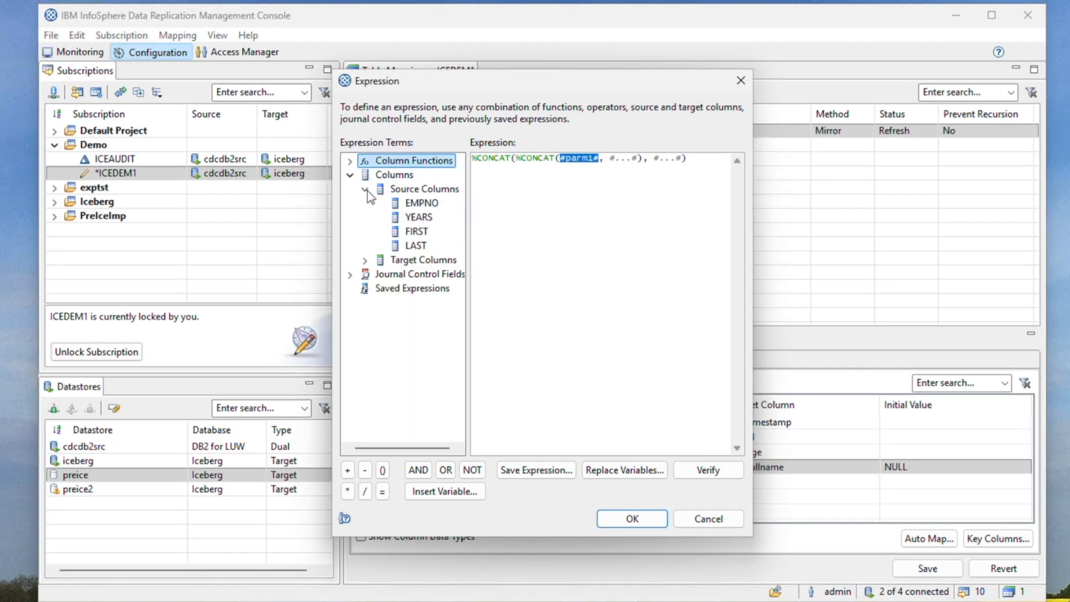
double_click(417, 230)
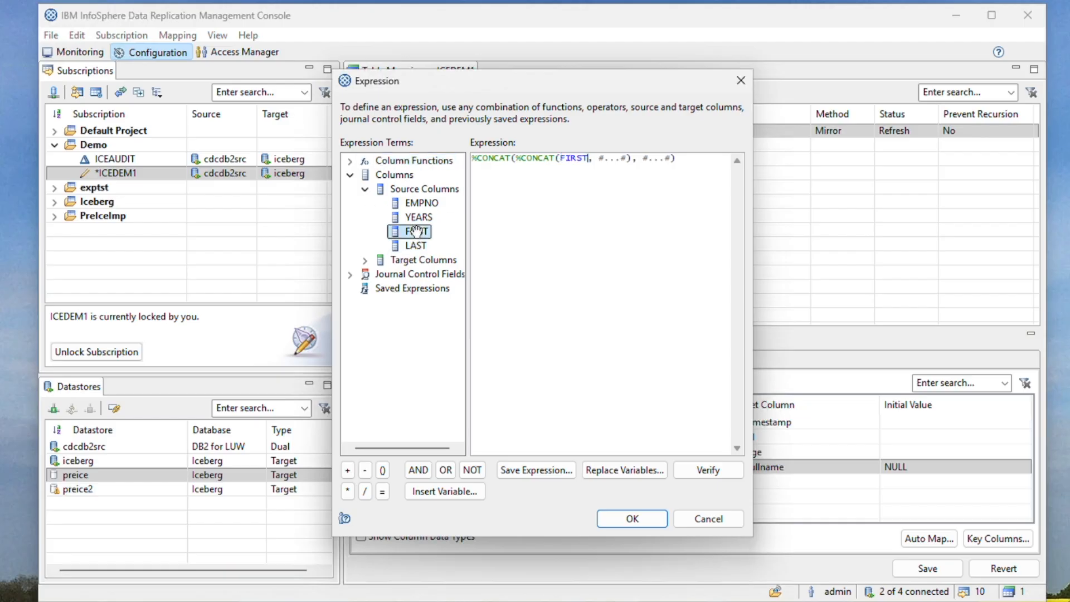
Enter a space string " " as the inner %CONCAT's second parameter
double_click(626, 158)
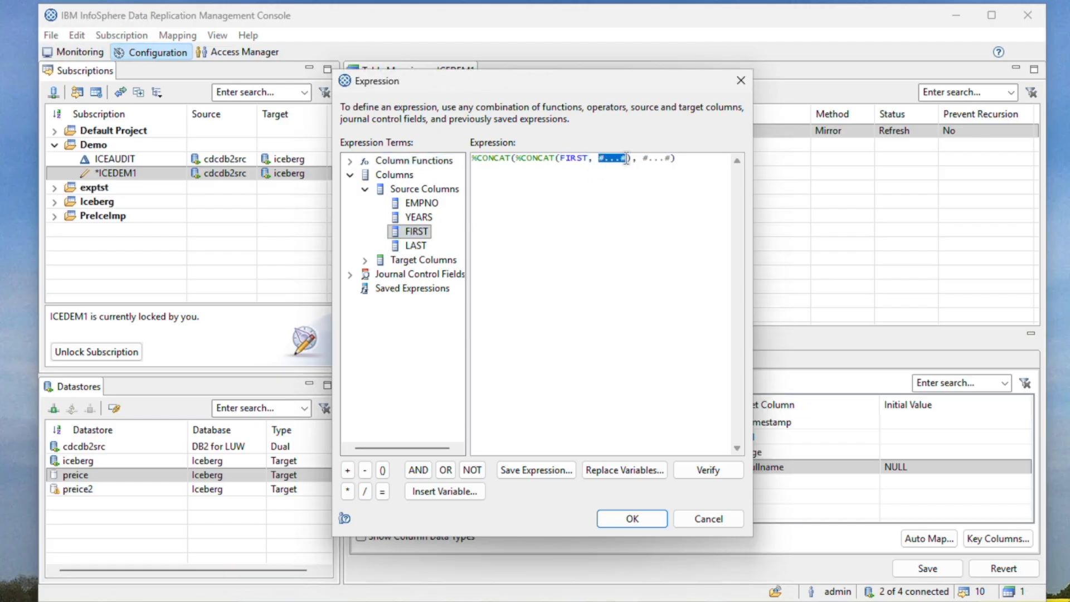
text(" ")
Insert the LAST source column as the outer %CONCAT's second parameter
double_click(648, 159)
key(Left)
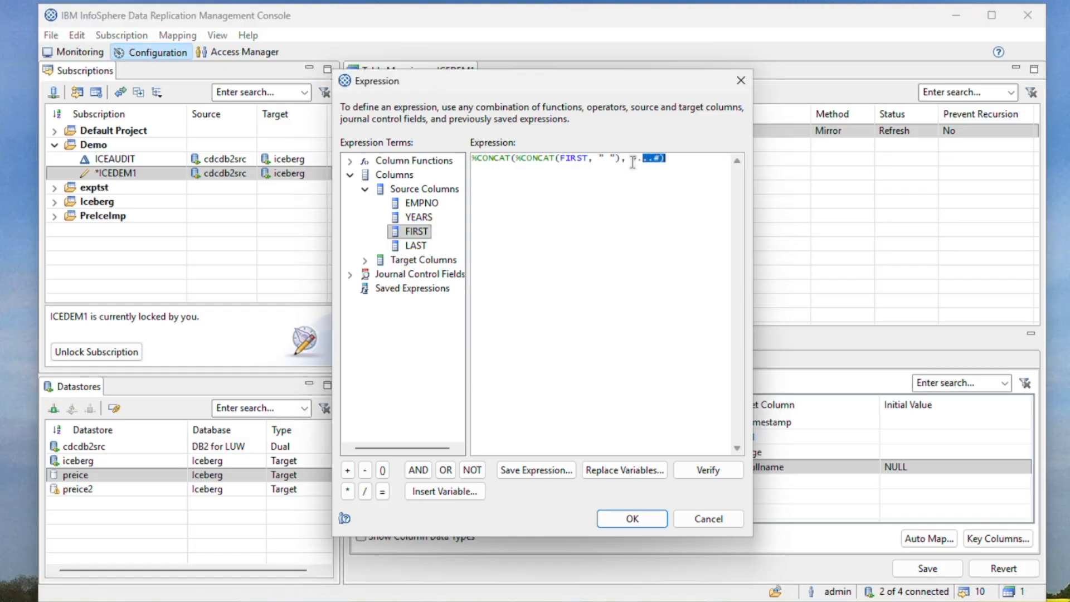
double_click(647, 159)
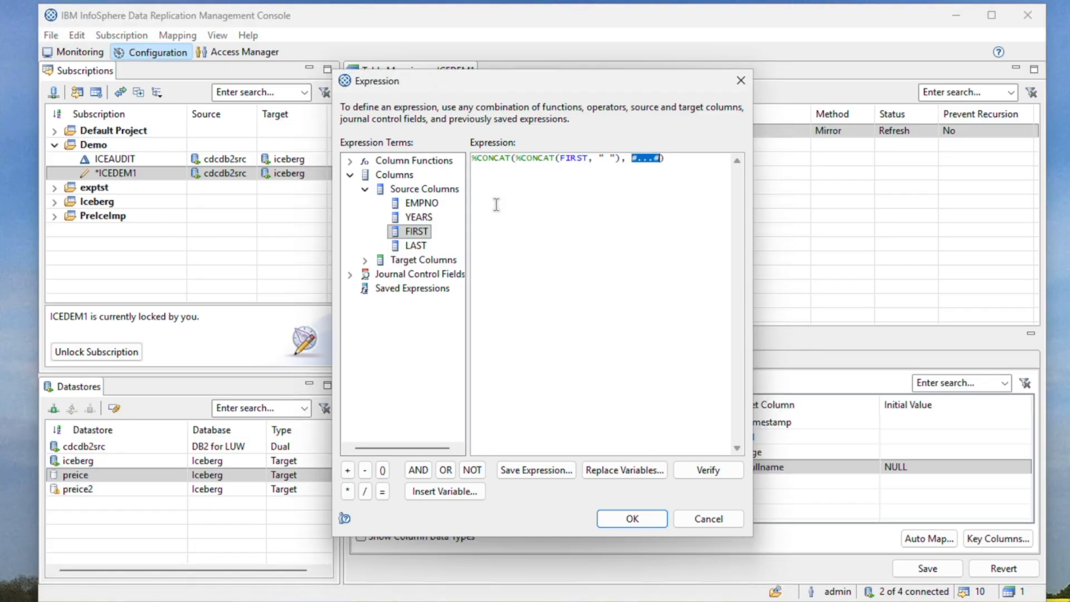
double_click(417, 246)
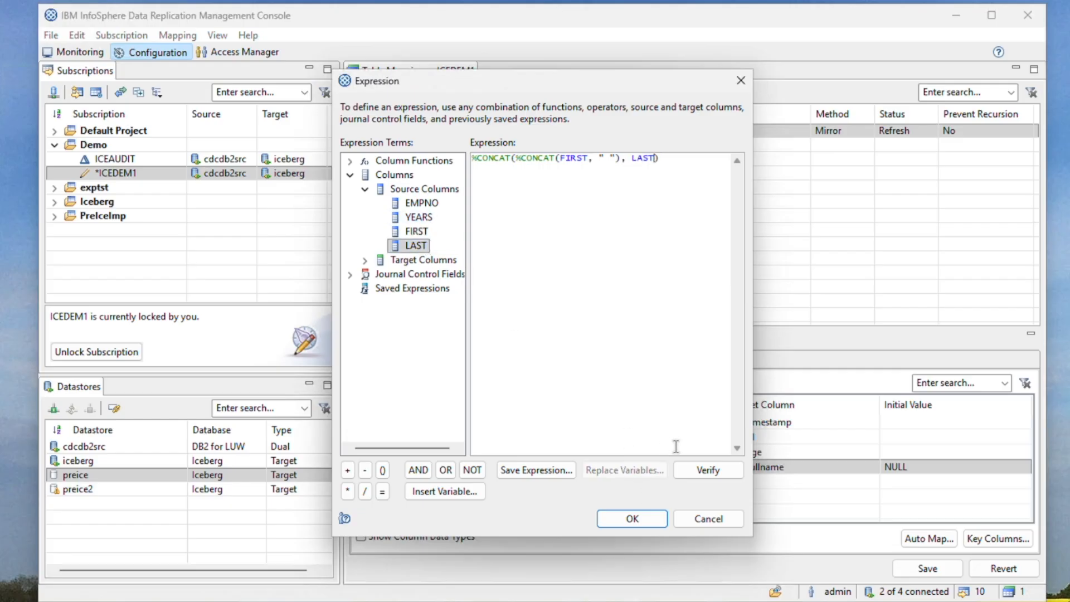
Verify the fullname expression, apply it to the mapping, and save the column mappings
click(691, 469)
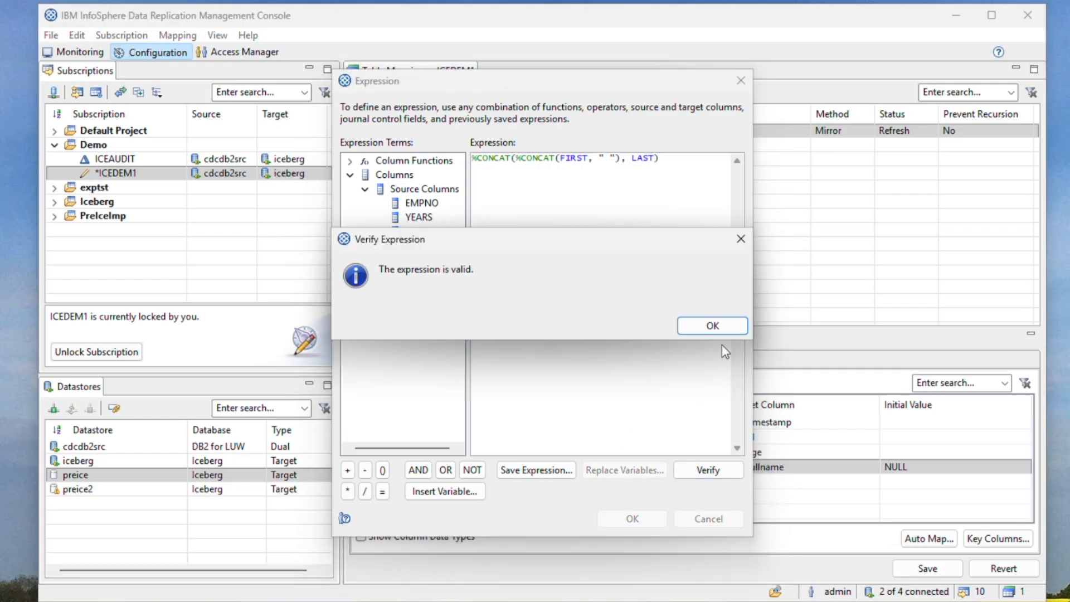
click(704, 326)
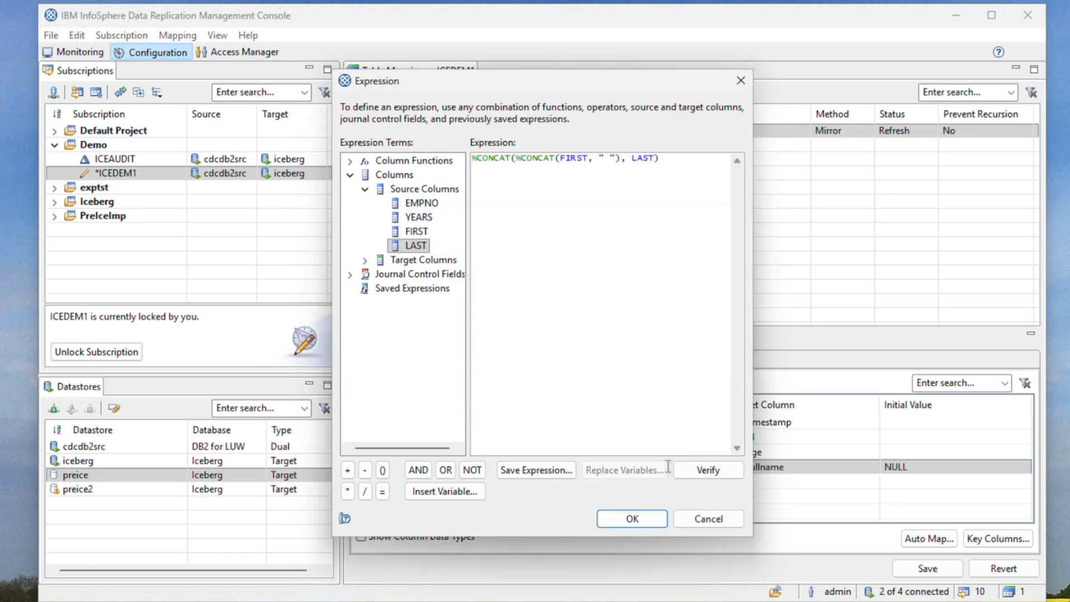
click(639, 524)
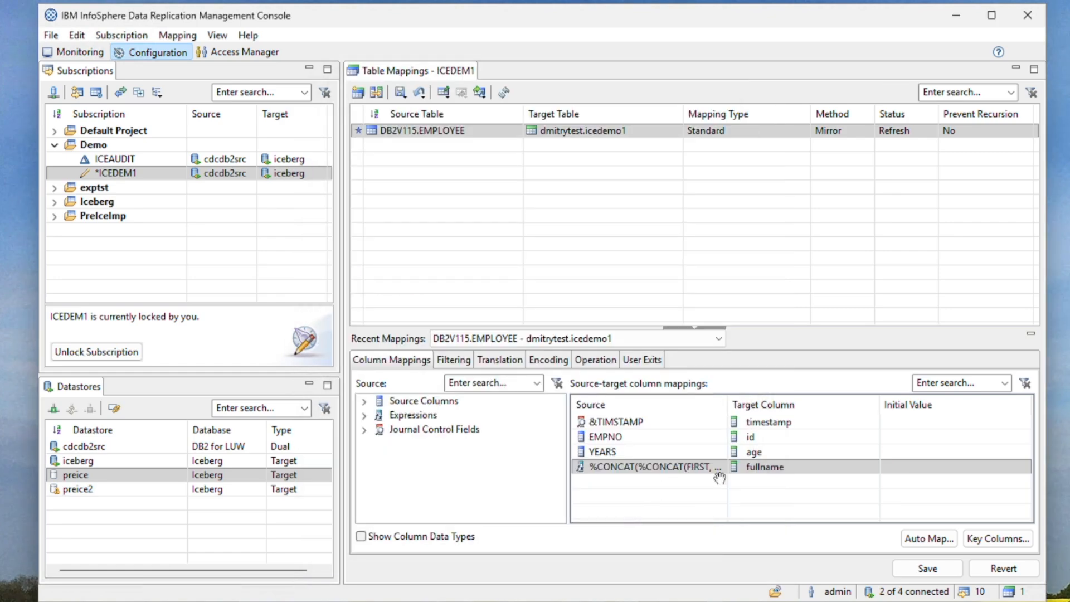
click(798, 469)
click(926, 567)
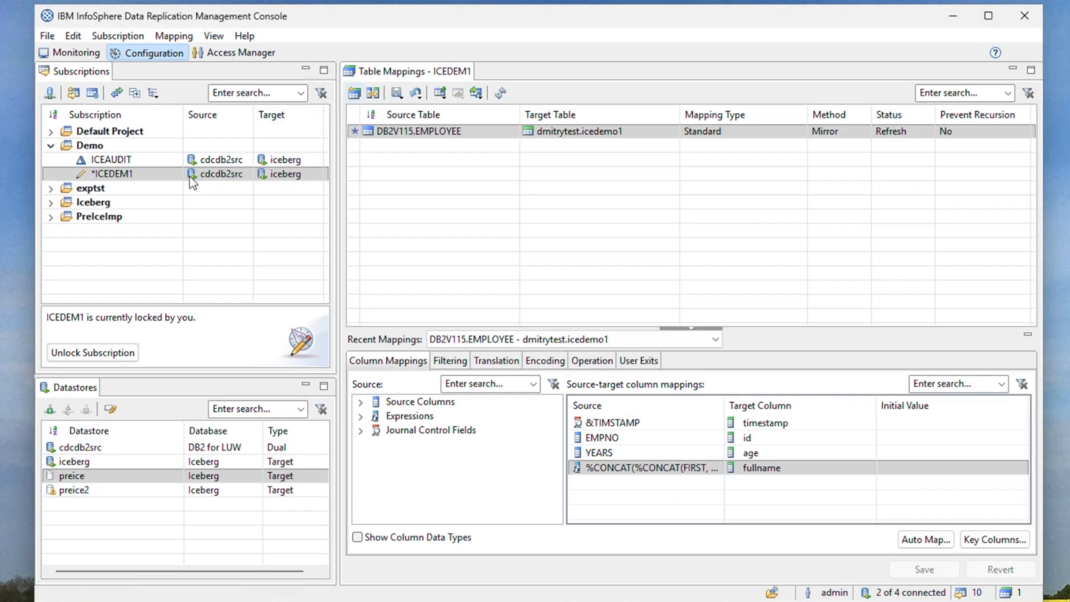
Start continuous mirroring for the ICEDEM1 subscription
click(167, 177)
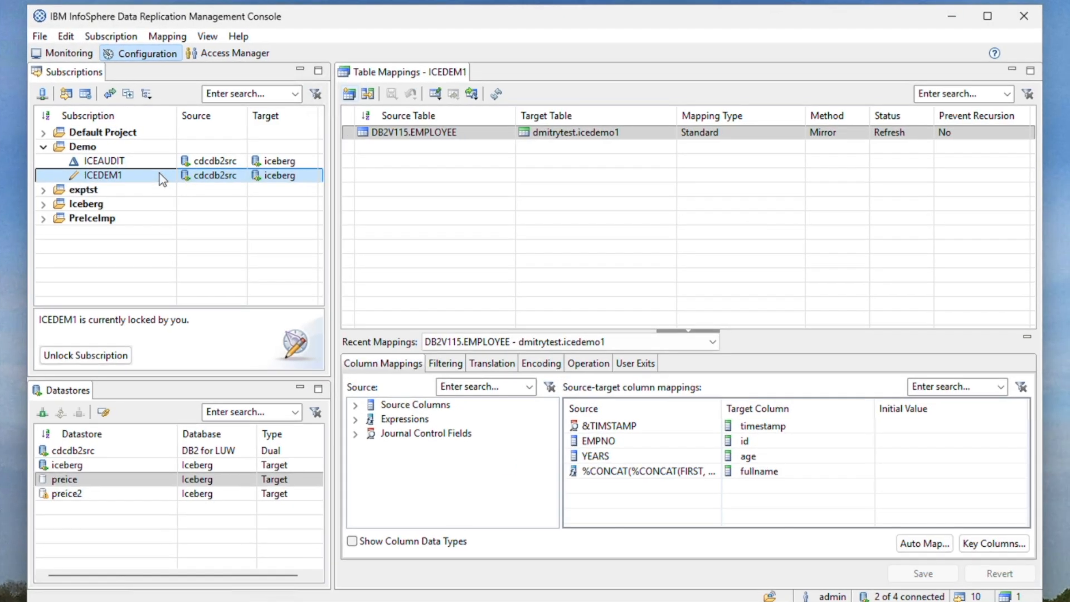
right_click(169, 177)
click(218, 520)
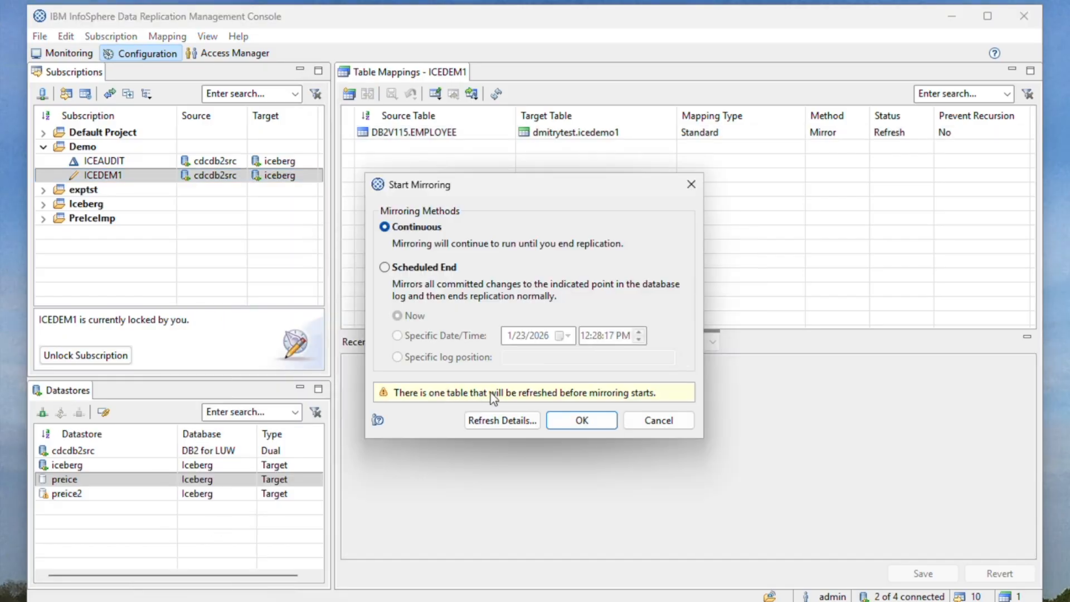
click(580, 420)
Switch to watsonx.data's Query workspace and run the SELECT query on iceberg_data.dmitrytest.icedemo1 on PrestoEngine
click(892, 134)
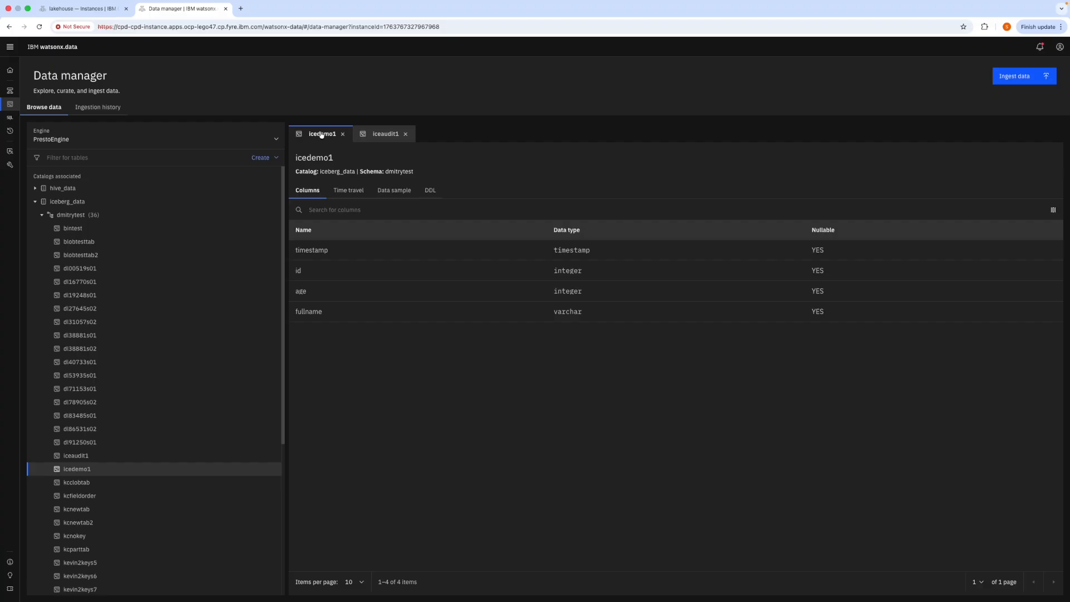
mouse_move(11, 119)
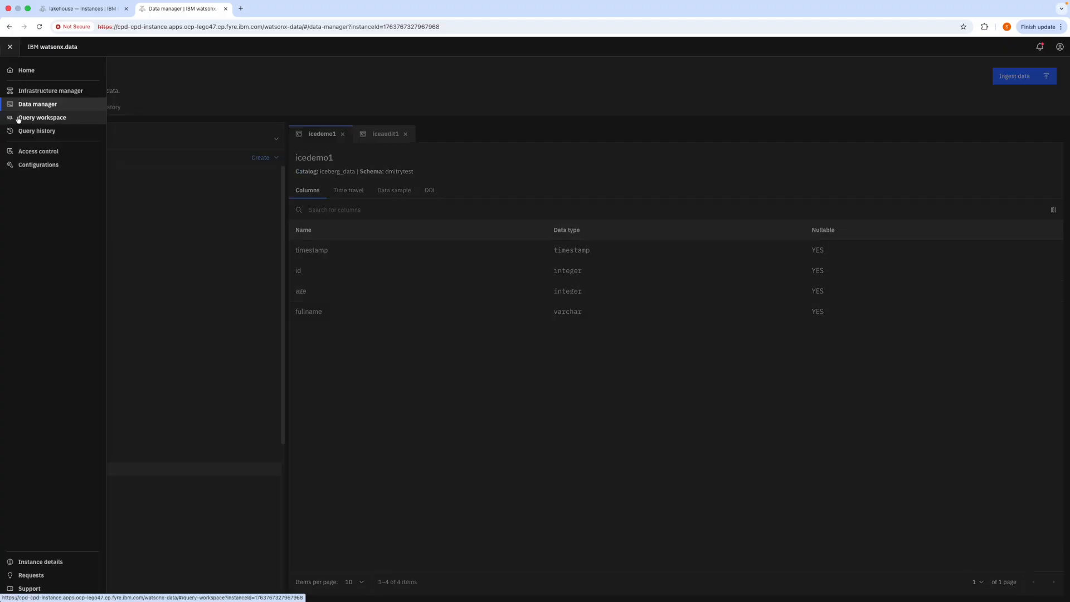
click(31, 119)
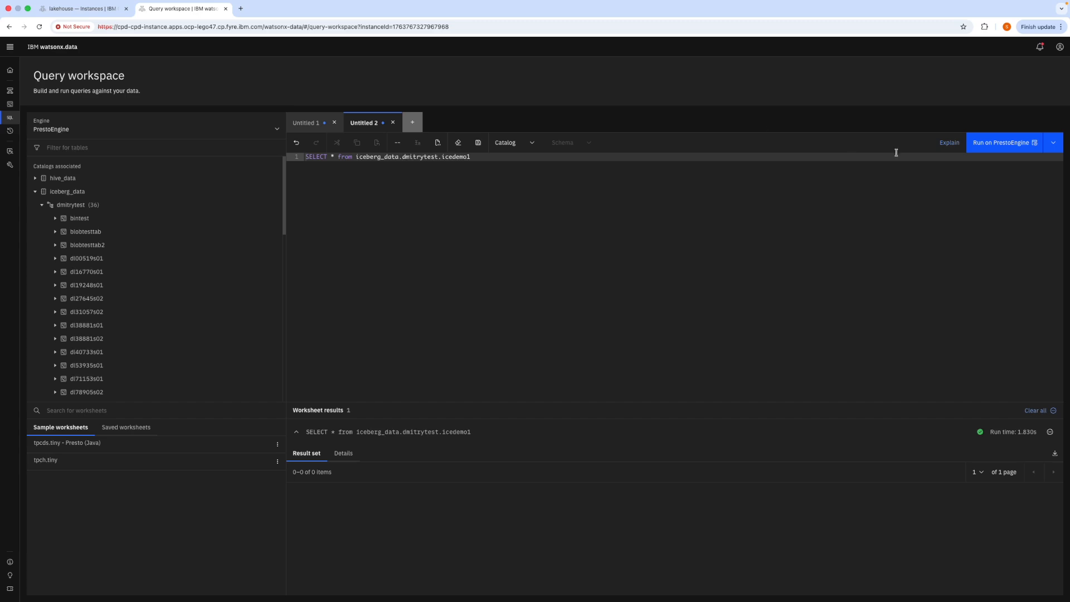
click(1008, 145)
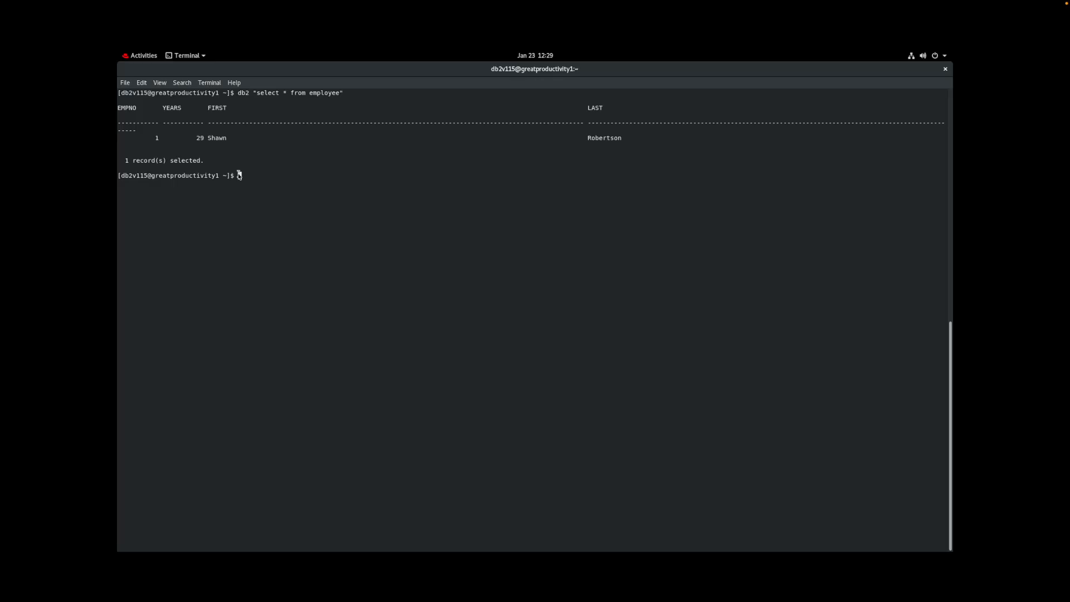
Insert a new employee row with EMPNO 2, YEARS 25 and first and last names into the Db2 employee table
text(connect)
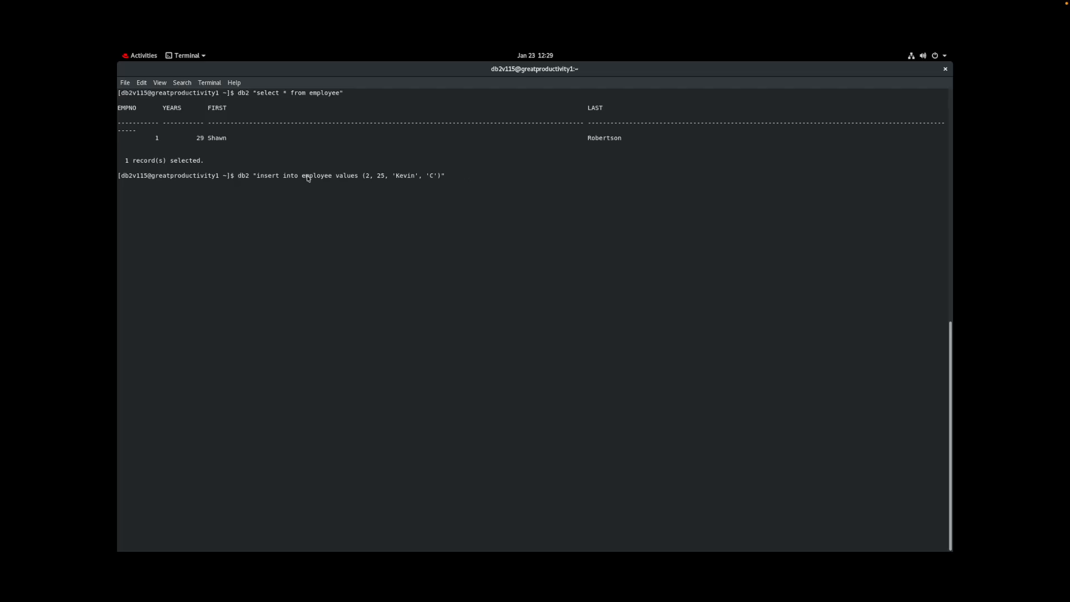
key(Return)
Update the employee with EMPNO 1 to set Years to 30 in the Db2 table
text(db2 "update employee set Years=29 where EMPNO=1)
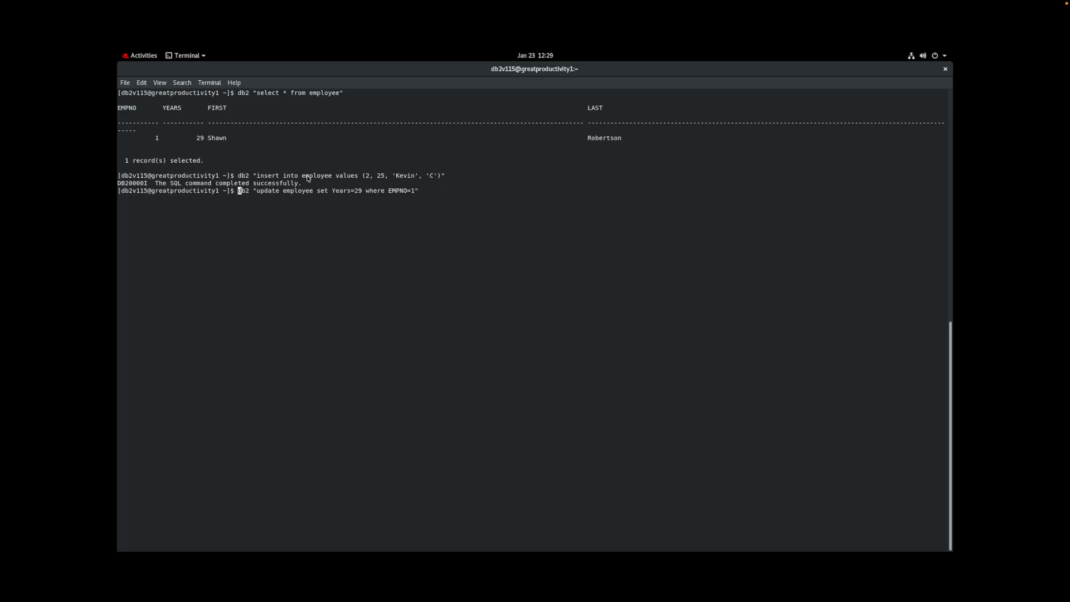
key(Right)
key(Right)
key(Right)
key(Right)
key(Right)
key(Right)
key(Right)
key(Right)
key(Right)
key(Right)
key(Right)
key(Right)
key(Right)
key(Right)
key(Right)
key(Right)
key(Right)
key(Right)
key(Right)
key(Right)
key(Right)
key(Right)
key(Right)
key(Right)
key(Right)
key(Right)
key(Delete)
key(Delete)
text(30)
key(Return)
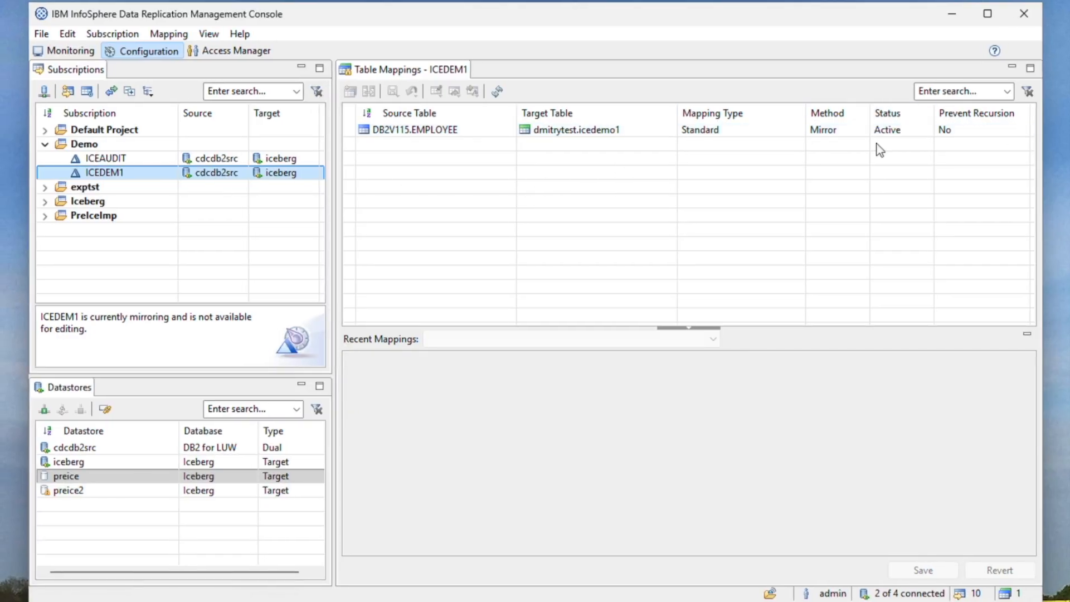
Clear all worksheet results and rerun the icedemo1 query on PrestoEngine
key(ctrl+Left)
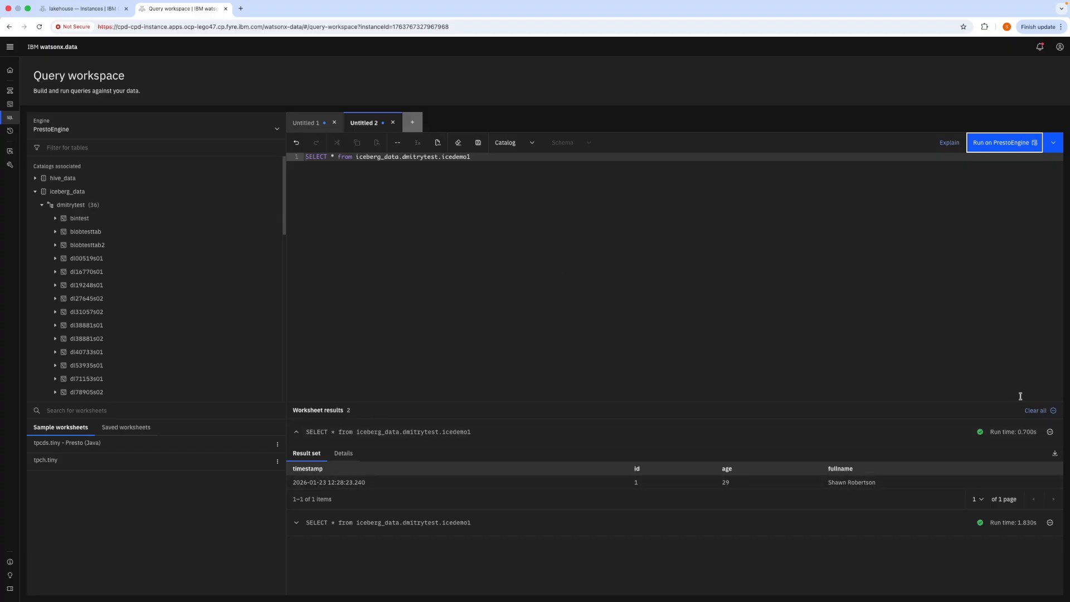
click(1039, 413)
click(633, 360)
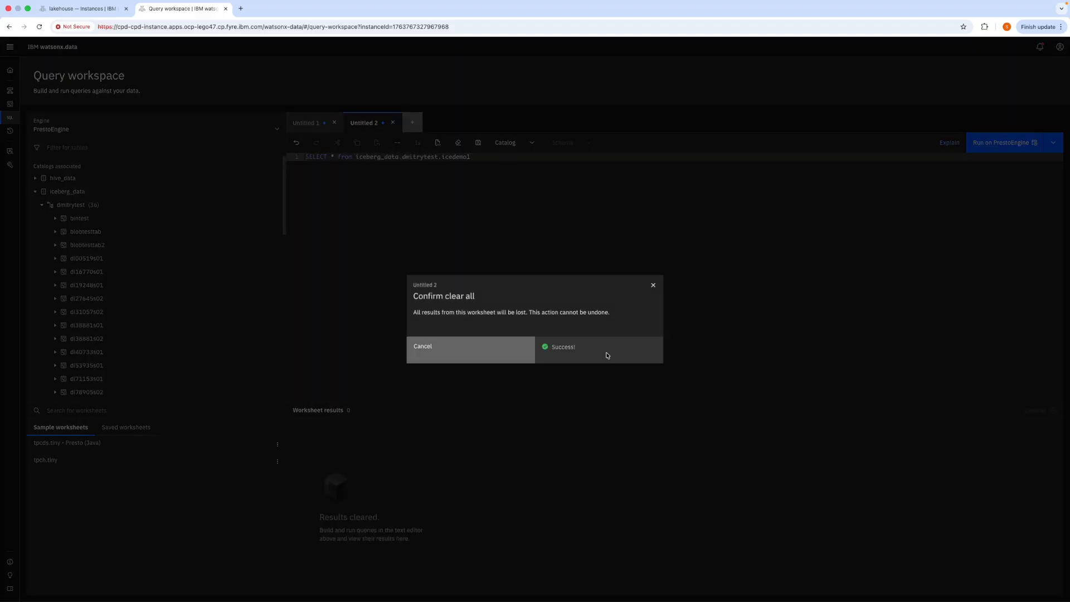
click(1003, 143)
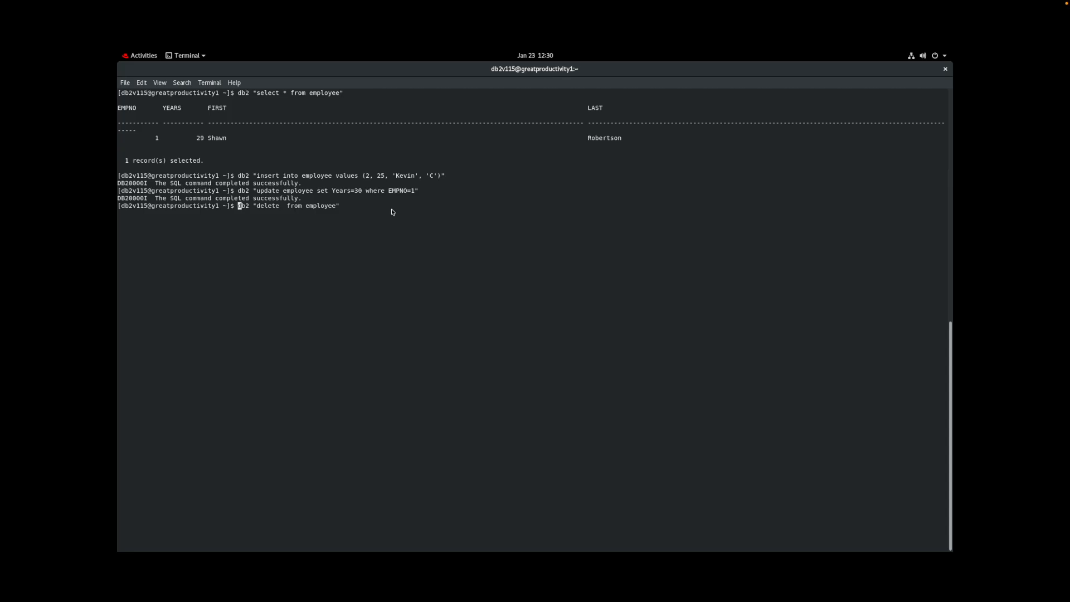
Delete all rows from the Db2 employee table with a delete command in the terminal
key(Right)
key(Right)
key(Right)
key(Right)
key(Right)
key(Right)
key(Right)
key(Right)
key(Right)
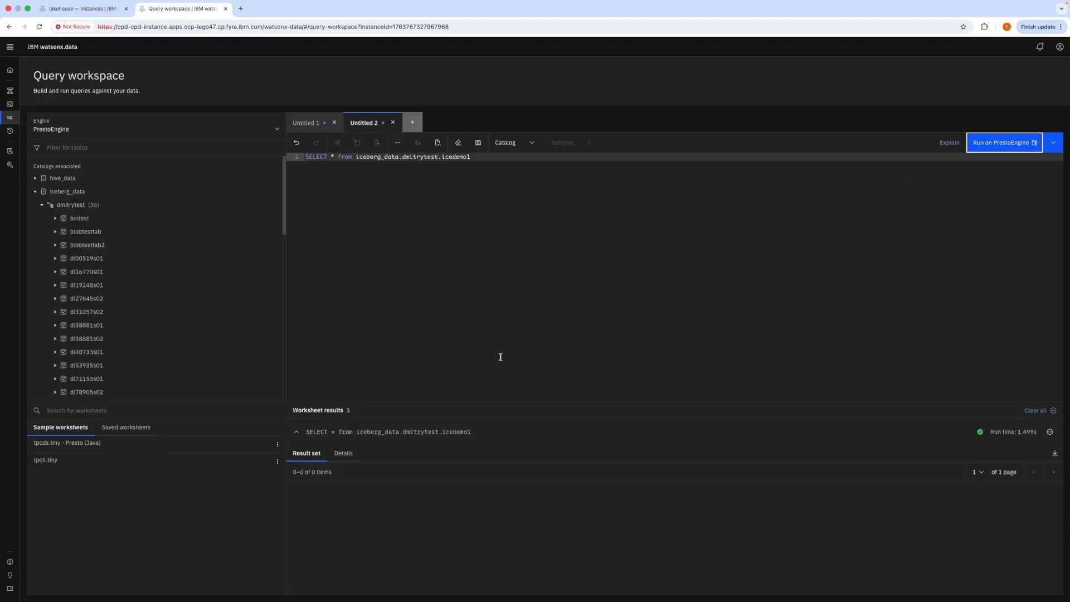
Run the select query on iceberg_data.dmitrytest.iceaudit1 in the first worksheet
click(310, 124)
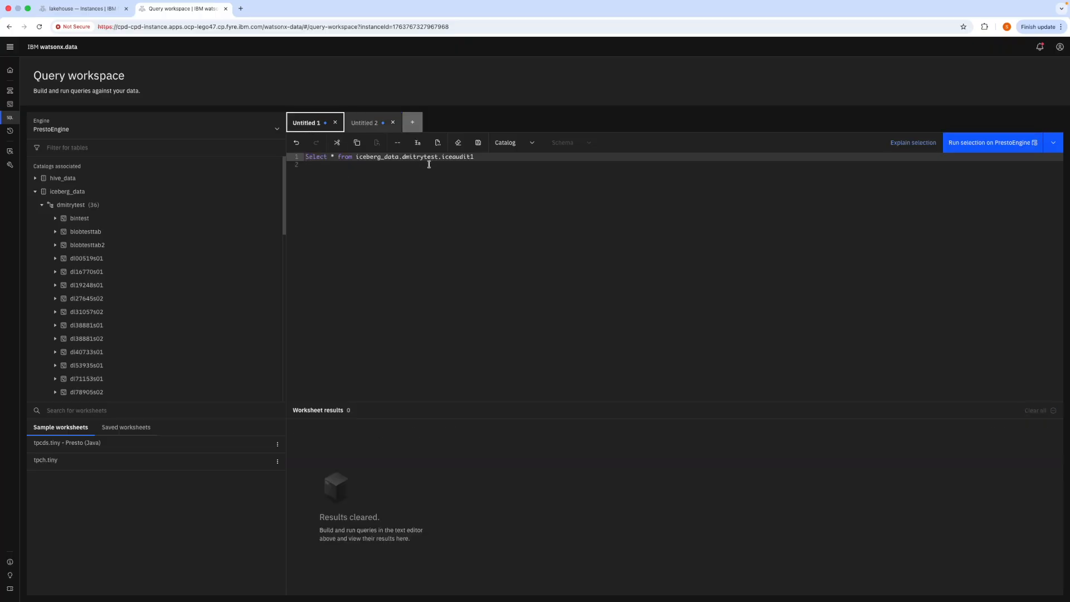
click(997, 149)
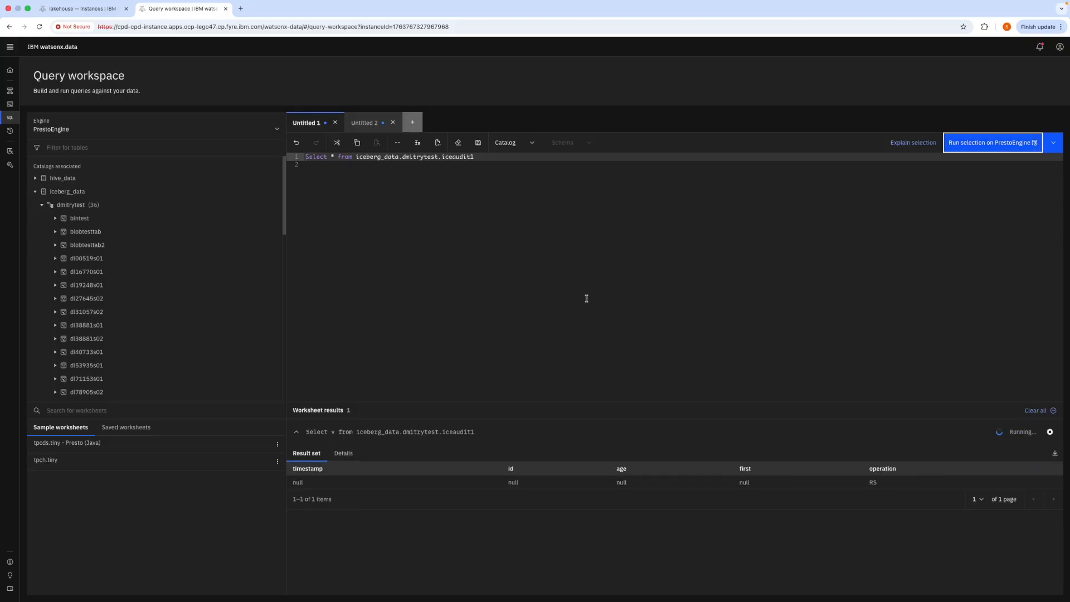